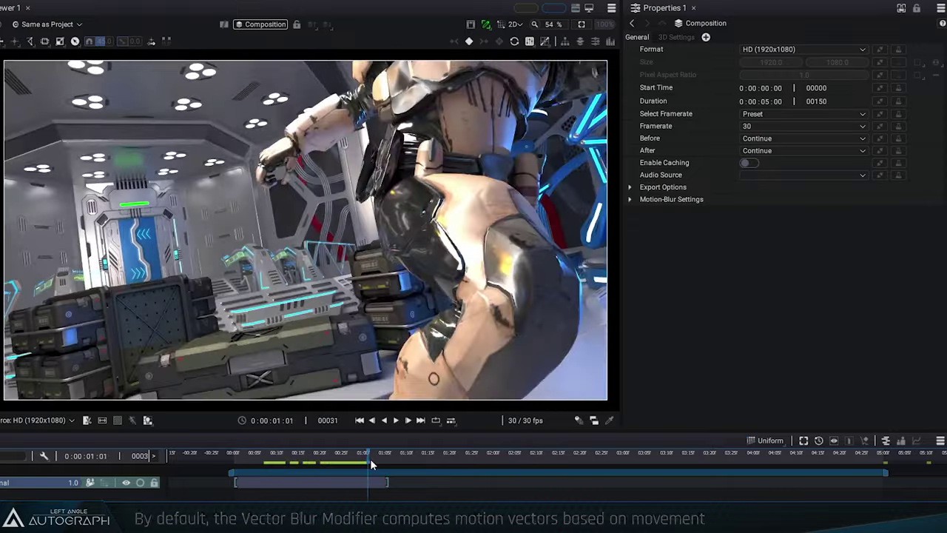
# Step: Add a Vector Blur modifier to Marine_Jump, preview frames 20–25, and expand Motion Estimation
pyautogui.write('vecto')
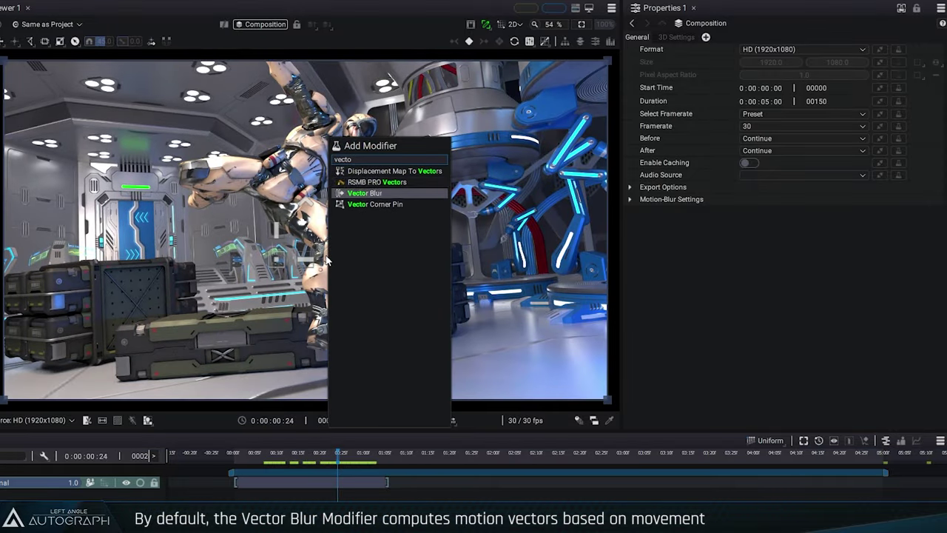
pyautogui.press('Return')
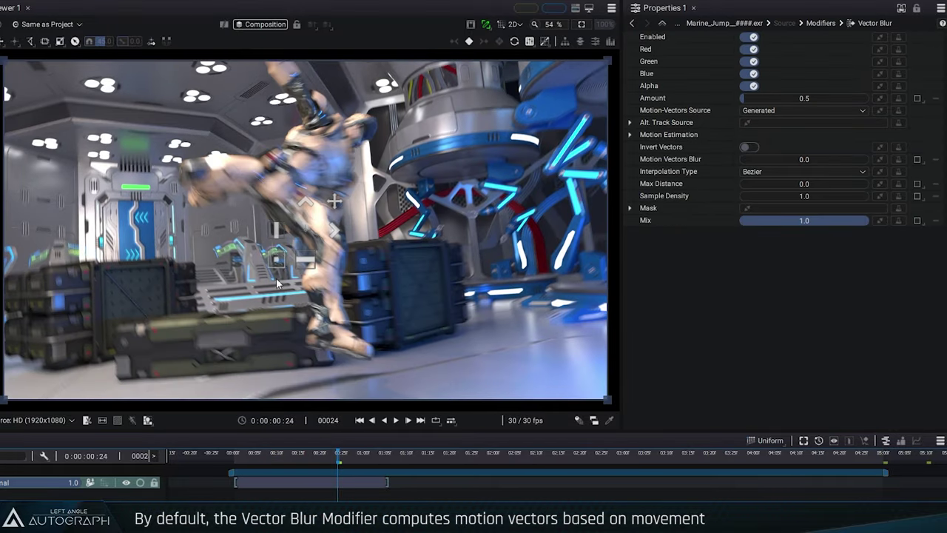
pyautogui.click(321, 455)
pyautogui.moveTo(320, 455); pyautogui.dragTo(341, 454)
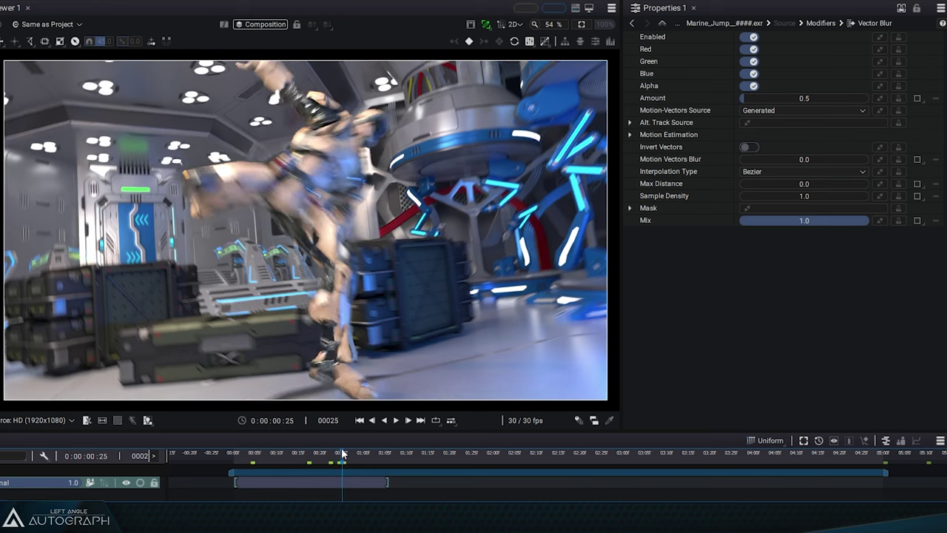
pyautogui.click(631, 135)
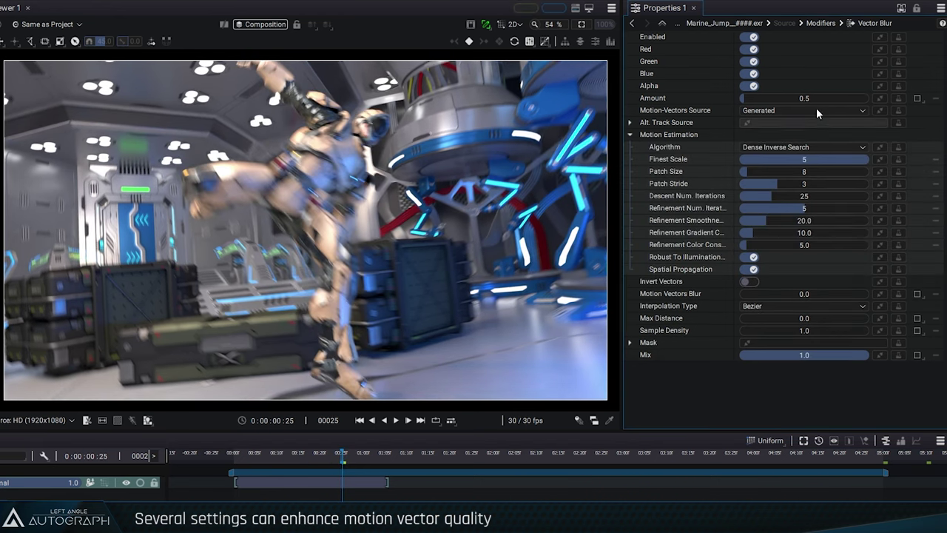
# Step: Adjust the blur Amount and Motion Vectors Blur, collapse Motion Estimation, and check frame 31
pyautogui.moveTo(807, 99); pyautogui.dragTo(795, 98)
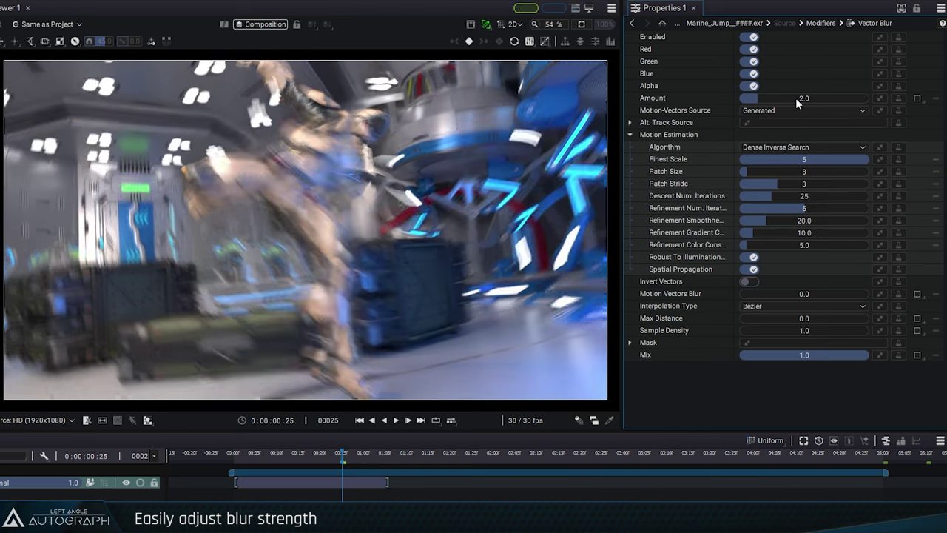
pyautogui.moveTo(795, 98); pyautogui.dragTo(777, 98)
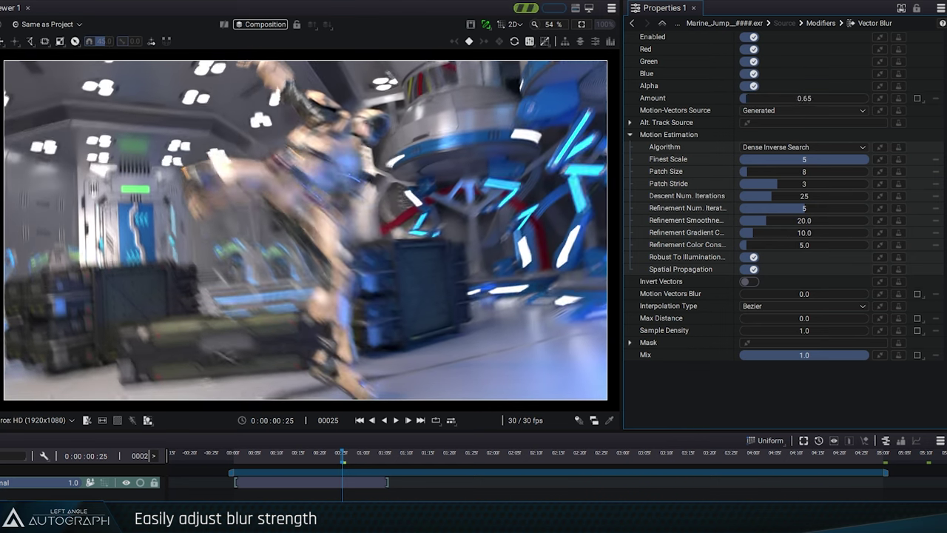
pyautogui.click(630, 136)
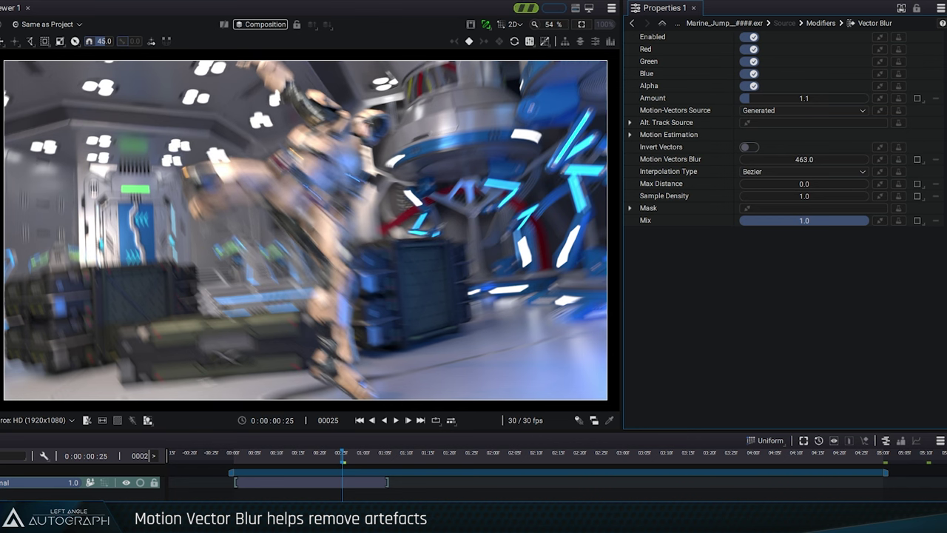
pyautogui.moveTo(804, 159); pyautogui.dragTo(829, 159)
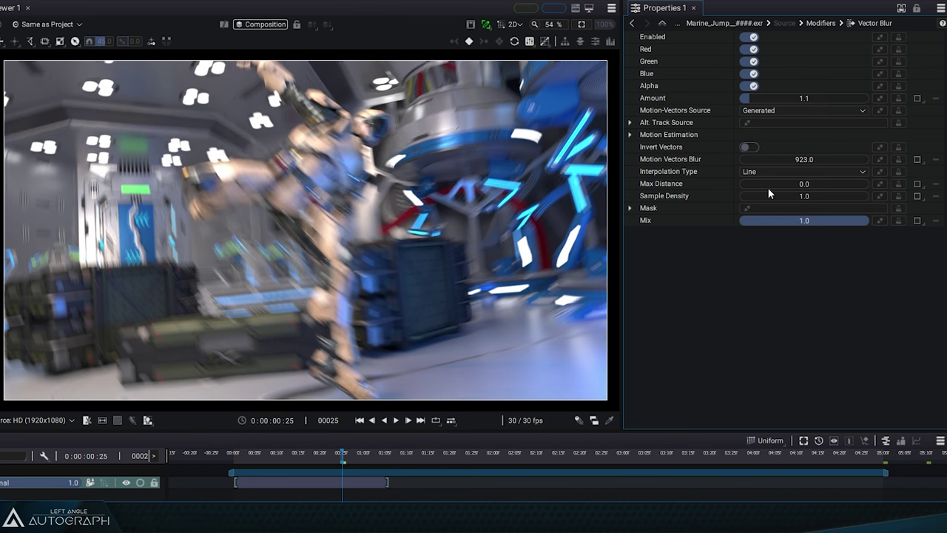
pyautogui.moveTo(274, 462); pyautogui.dragTo(368, 462)
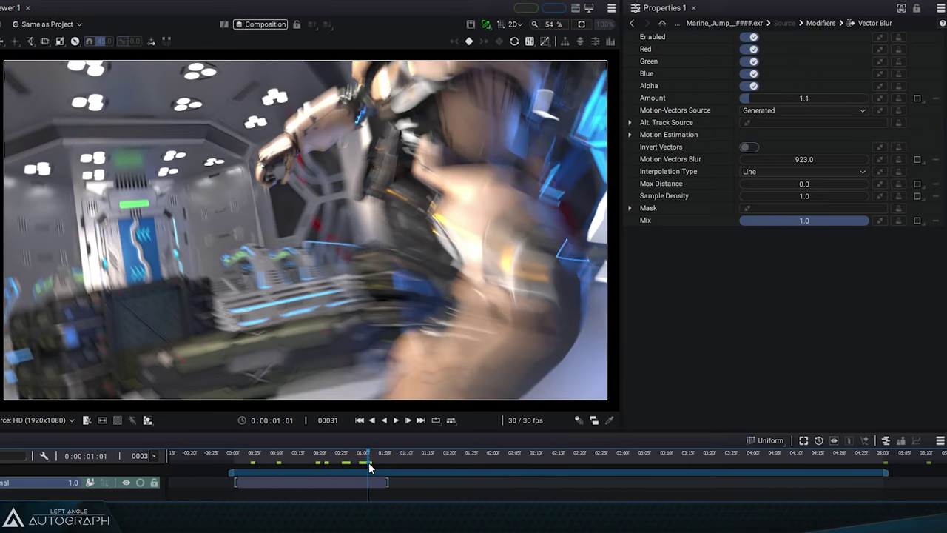
# Step: Set Bezier interpolation, Motion Vectors Blur 0.0 and Amount 2.0, then play the shot back
pyautogui.click(780, 174)
pyautogui.click(765, 197)
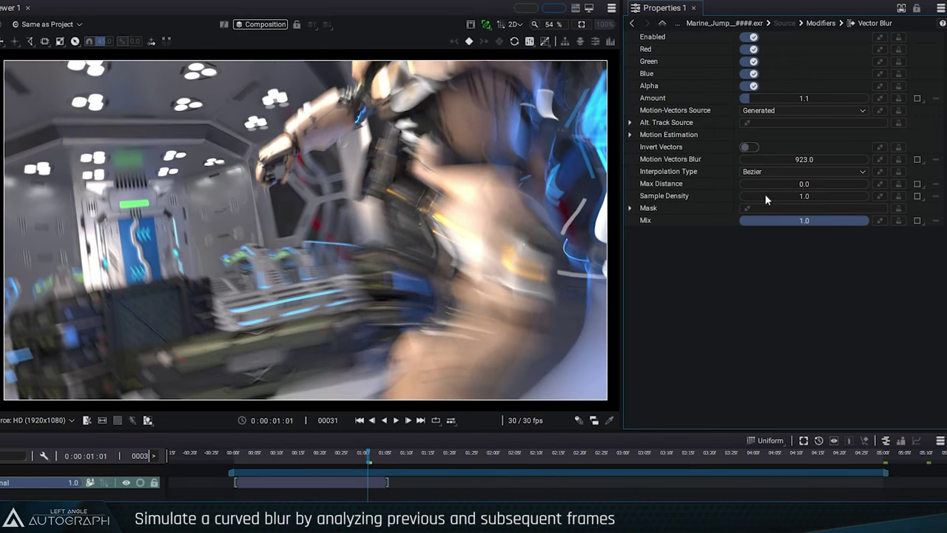
pyautogui.moveTo(345, 449); pyautogui.dragTo(312, 451)
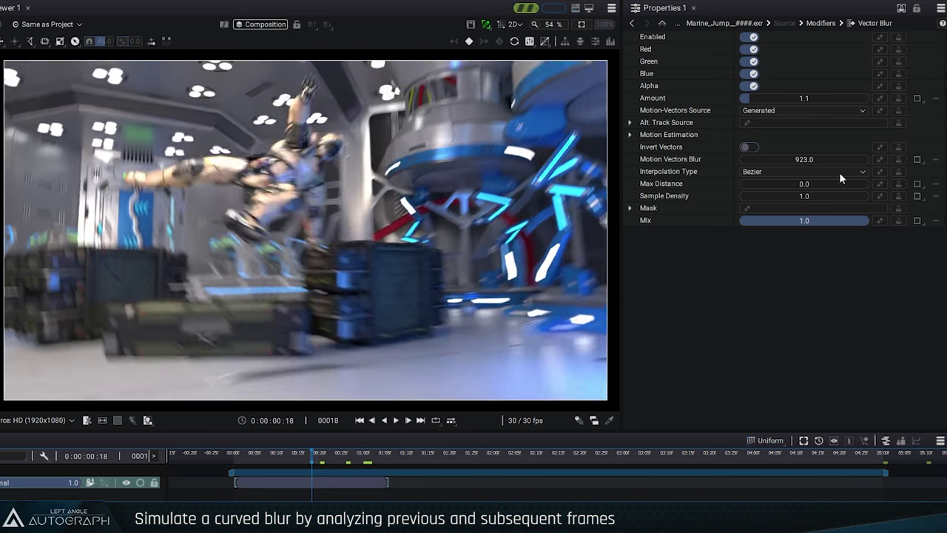
pyautogui.doubleClick(816, 159)
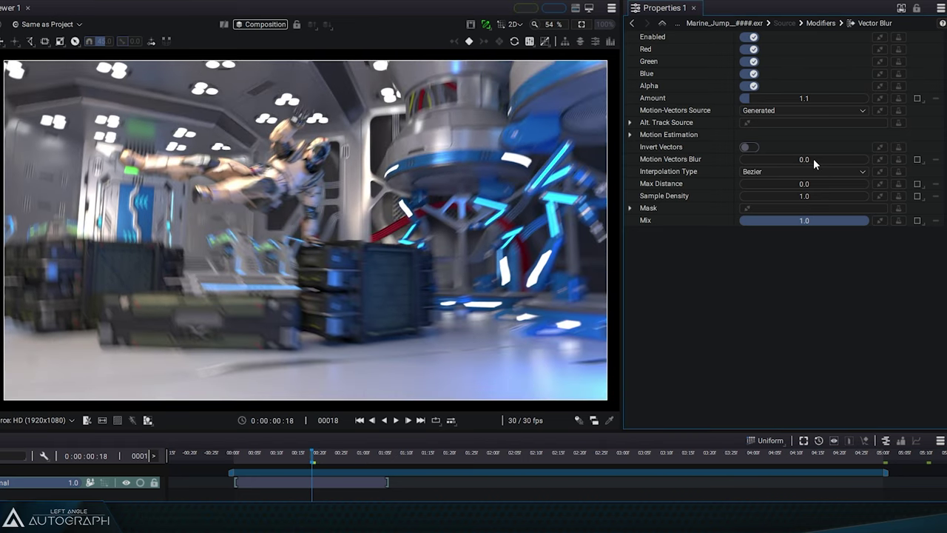
pyautogui.moveTo(805, 97); pyautogui.dragTo(822, 98)
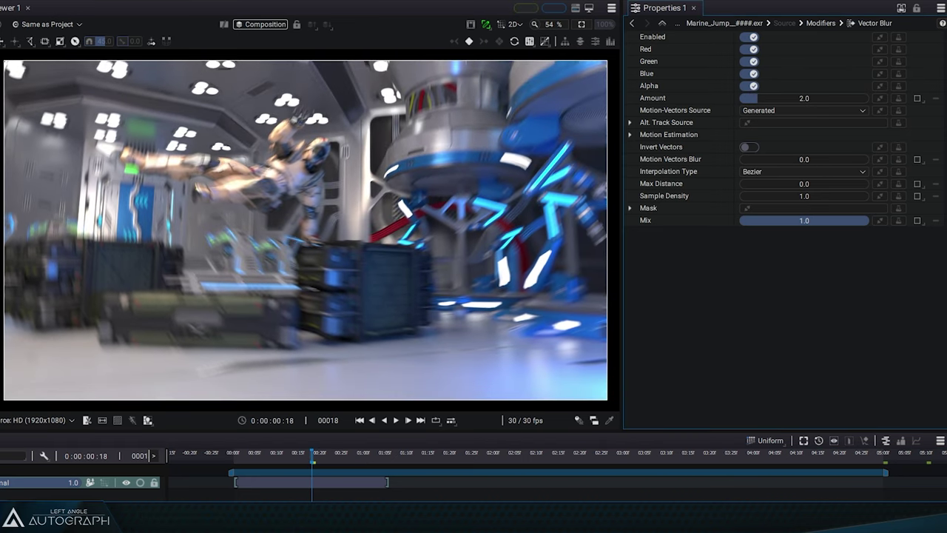
pyautogui.press('space')
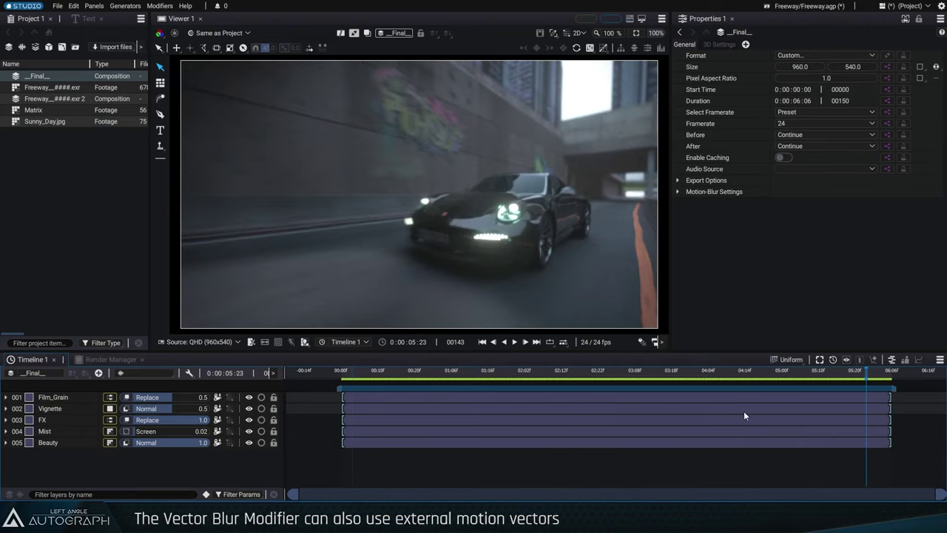
# Step: Make Freeway_####.exr output its Vector.rgba part, then open the Freeway_####.exr 2 composition
pyautogui.click(52, 88)
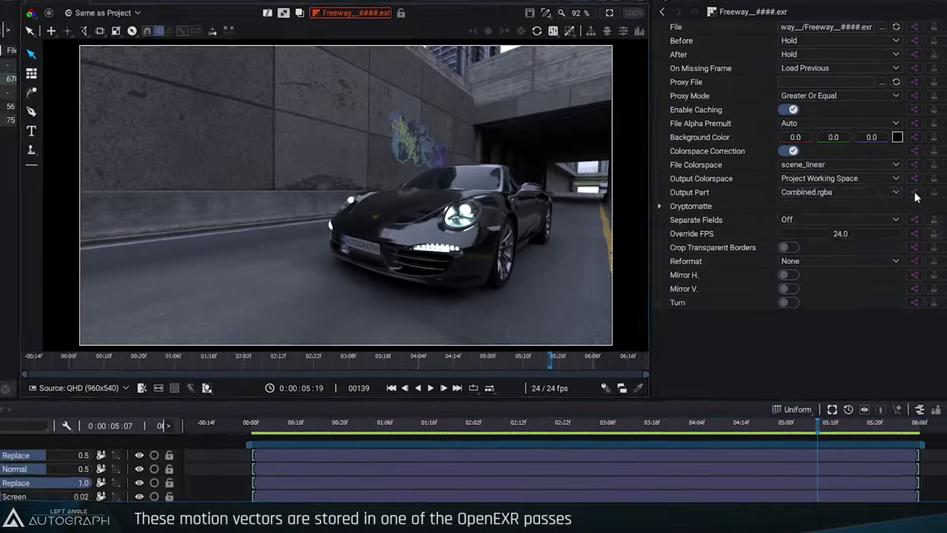
pyautogui.click(851, 193)
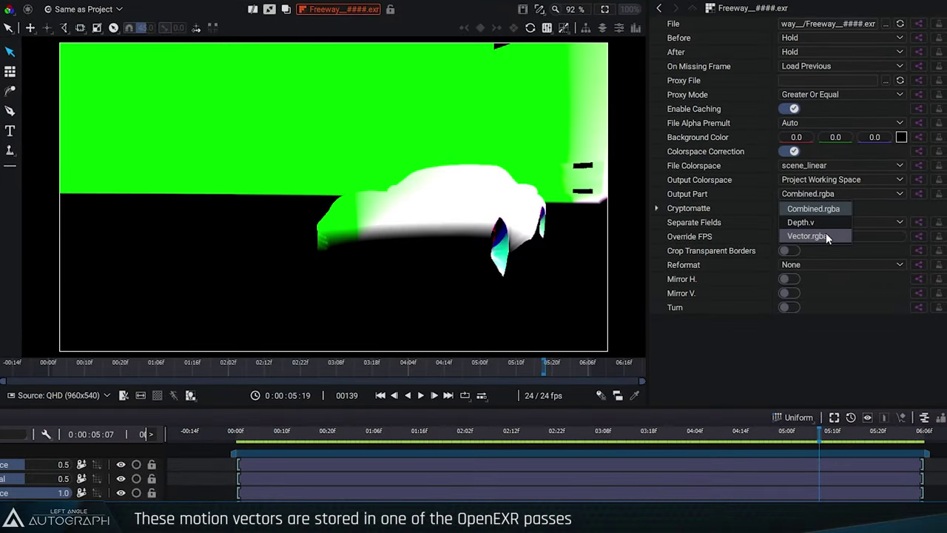
pyautogui.click(826, 235)
pyautogui.moveTo(544, 362)
pyautogui.mouseDown()
pyautogui.moveTo(92, 361)
pyautogui.moveTo(563, 382)
pyautogui.moveTo(531, 380)
pyautogui.mouseUp()
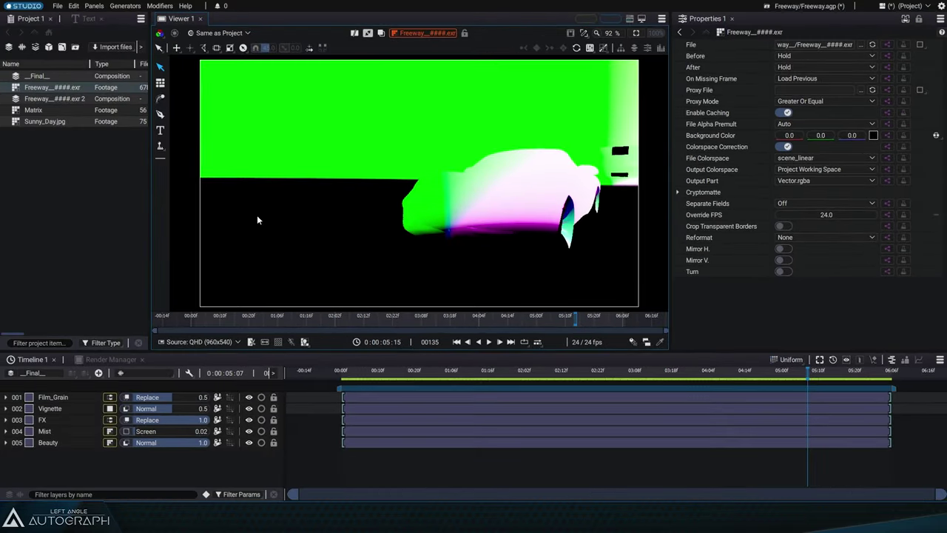
pyautogui.doubleClick(42, 97)
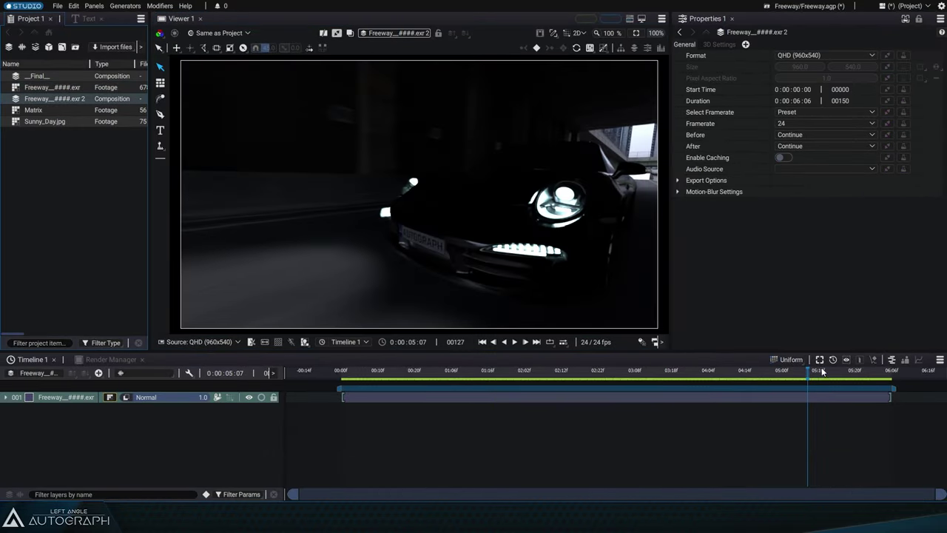
# Step: Add a Vector Blur modifier to the freeway shot via the 'vec' search
pyautogui.click(848, 376)
pyautogui.press('Tab')
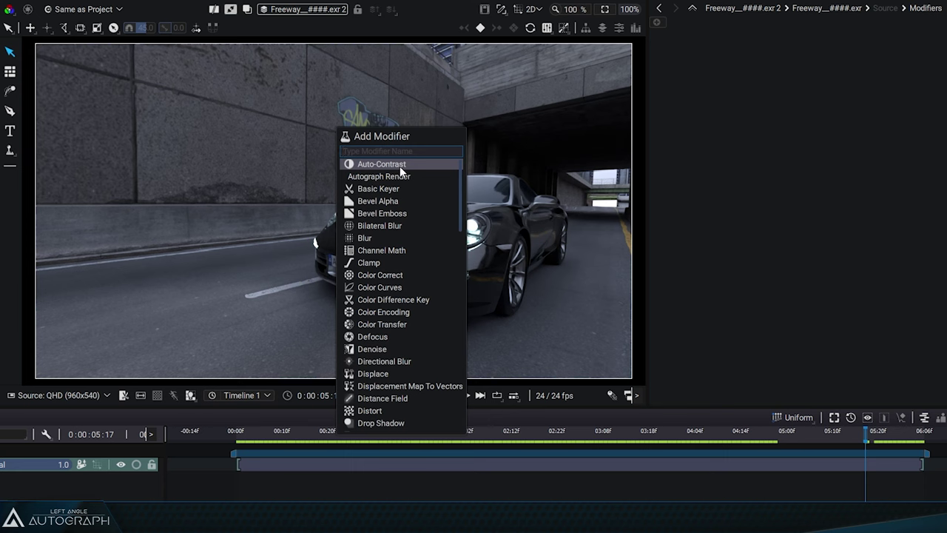
pyautogui.write('vec')
pyautogui.press('Return')
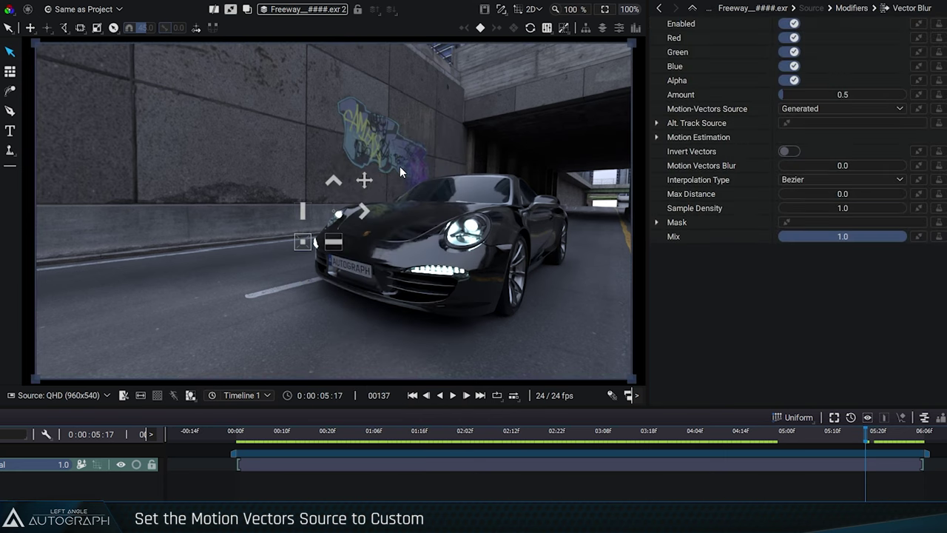
# Step: Use the Freeway EXR's Vector.rgba pass as Custom motion vectors and preview the streaked blur
pyautogui.click(815, 139)
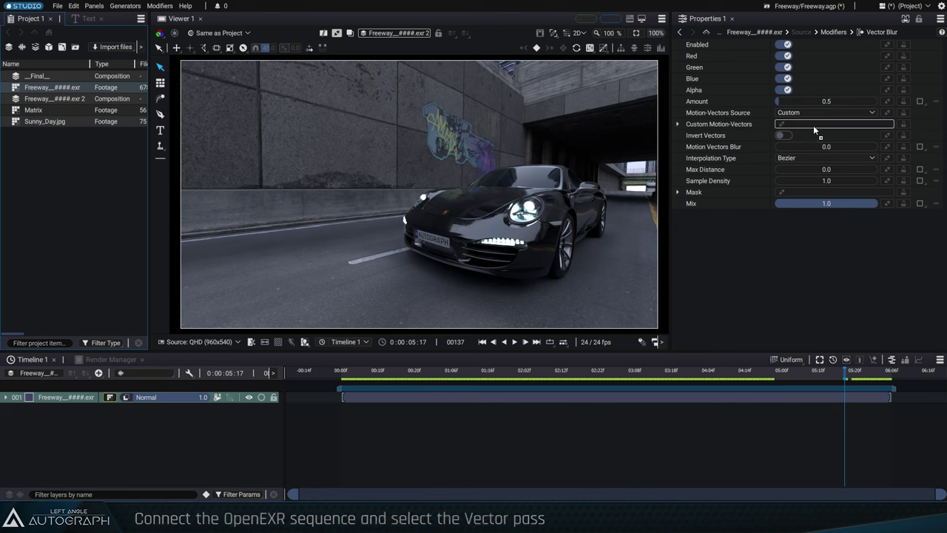
pyautogui.moveTo(813, 126); pyautogui.dragTo(814, 124)
pyautogui.click(678, 124)
pyautogui.rightClick(733, 136)
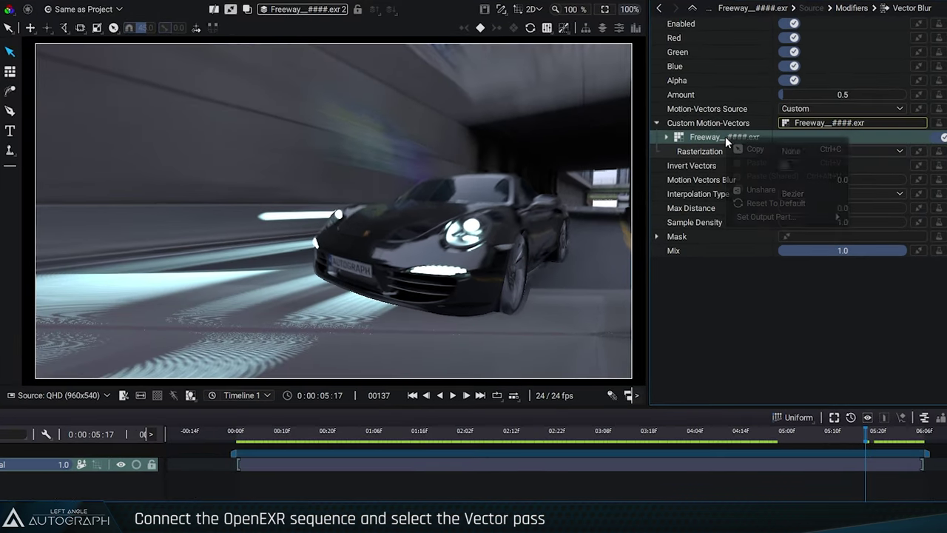
pyautogui.moveTo(776, 216)
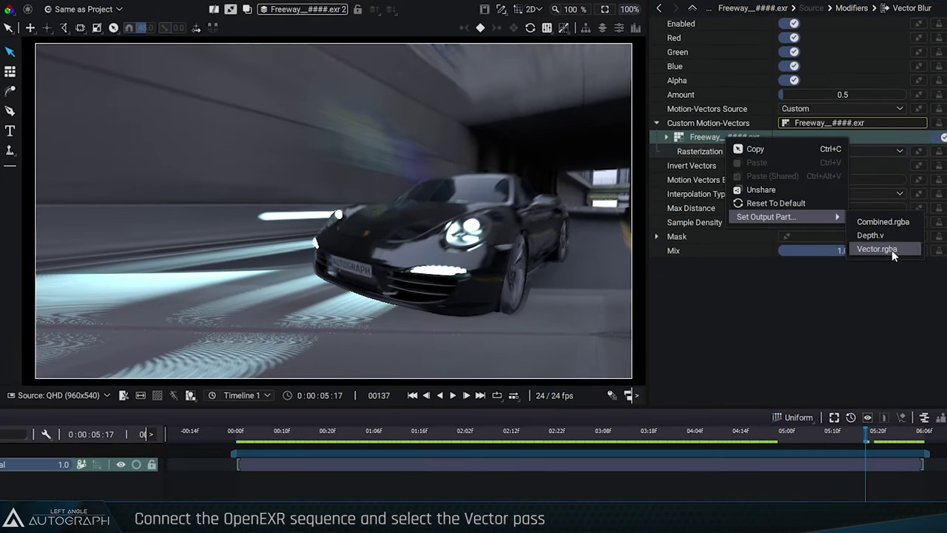
pyautogui.click(891, 250)
pyautogui.moveTo(873, 439)
pyautogui.mouseDown()
pyautogui.moveTo(510, 426)
pyautogui.moveTo(908, 439)
pyautogui.moveTo(886, 434)
pyautogui.mouseUp()
# Step: Insert a Shuffle on Custom Motion-Vectors: Red from Source Blue, Green from Source Alpha
pyautogui.click(936, 123)
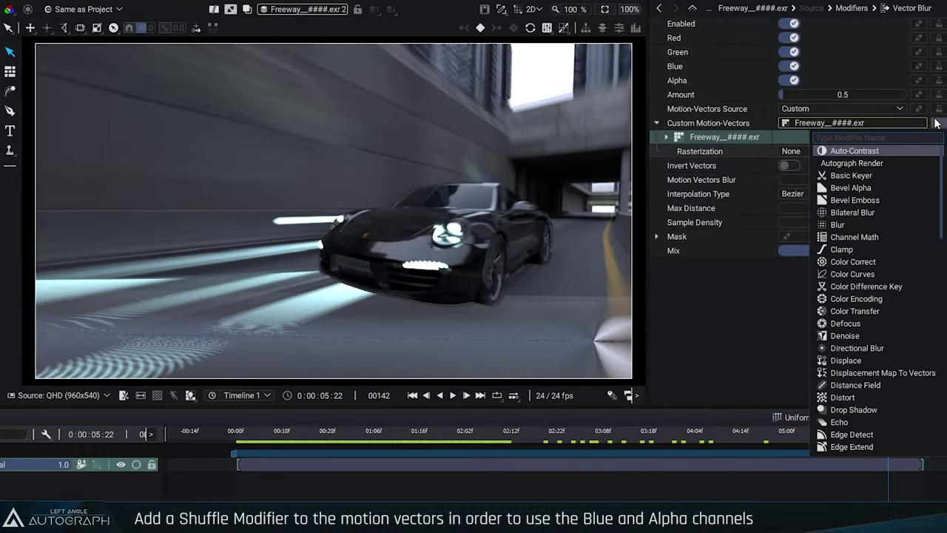
pyautogui.write('shu')
pyautogui.press('Return')
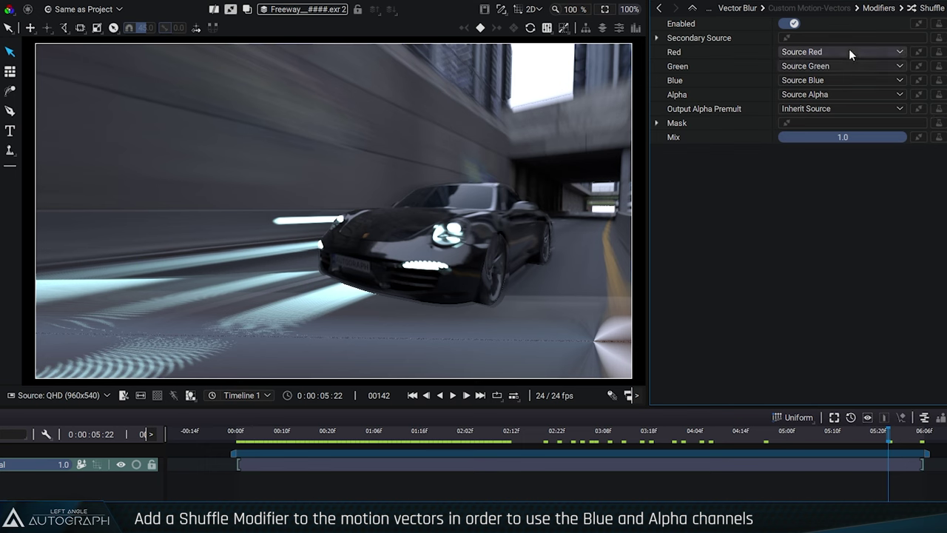
pyautogui.click(849, 52)
pyautogui.click(828, 94)
pyautogui.click(832, 66)
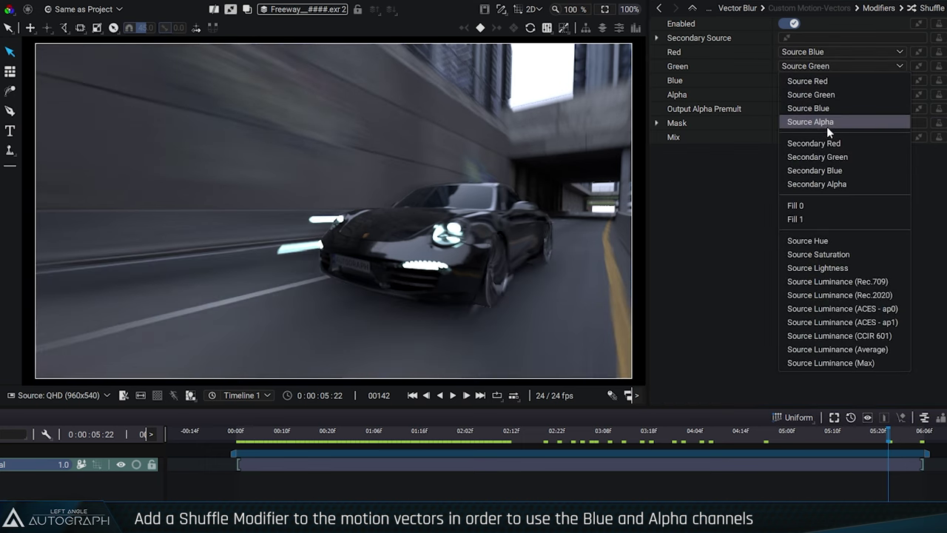
pyautogui.click(826, 122)
pyautogui.moveTo(862, 444); pyautogui.dragTo(315, 437)
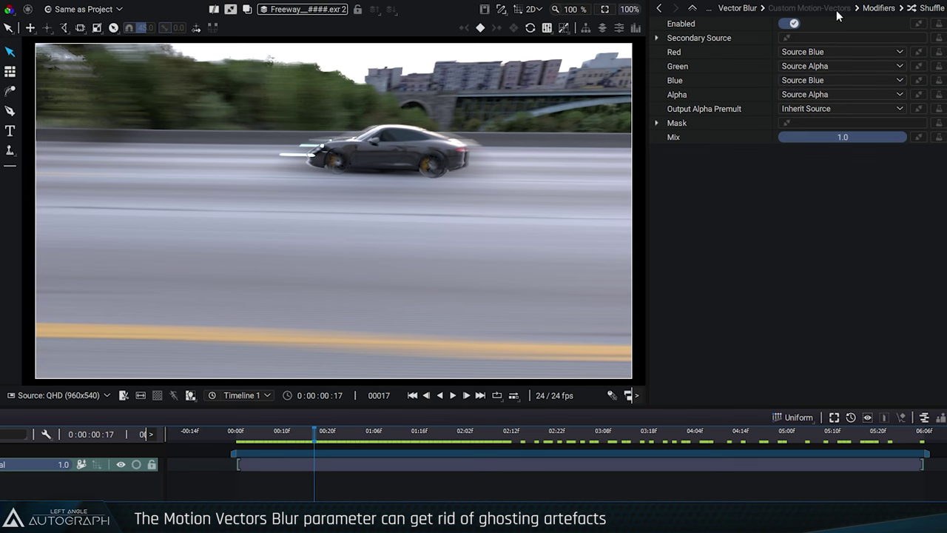
# Step: Scrub the freeway shot between the bridge and tunnel sections to inspect the blur
pyautogui.click(737, 8)
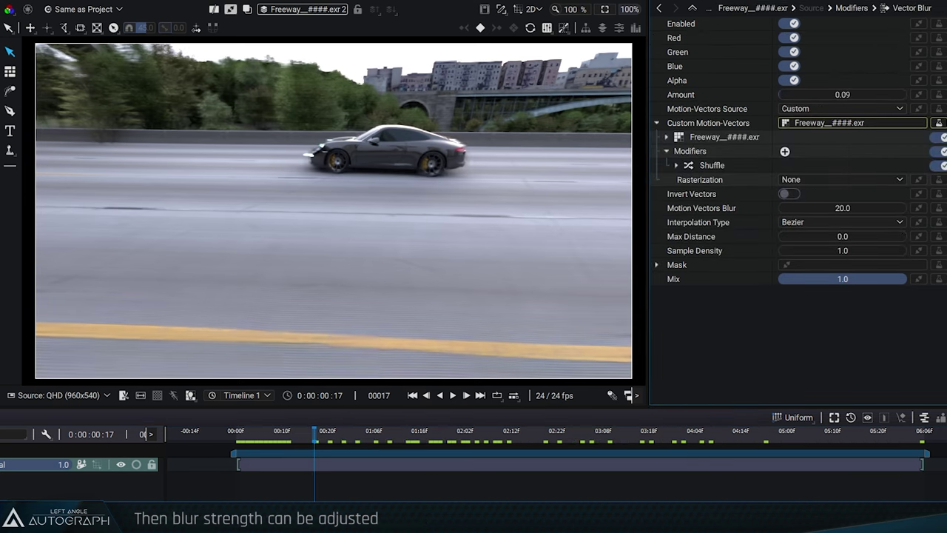
pyautogui.moveTo(315, 436); pyautogui.dragTo(635, 437)
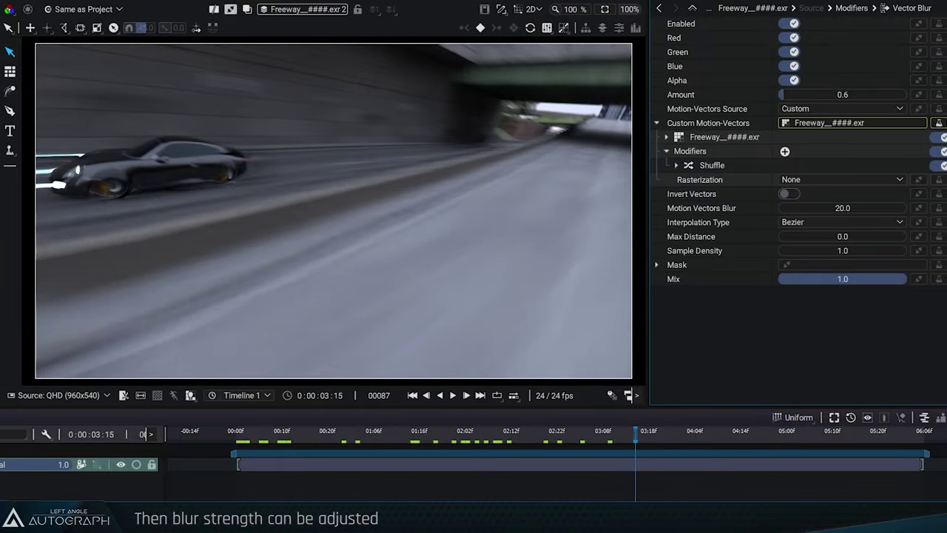
pyautogui.moveTo(578, 433); pyautogui.dragTo(488, 435)
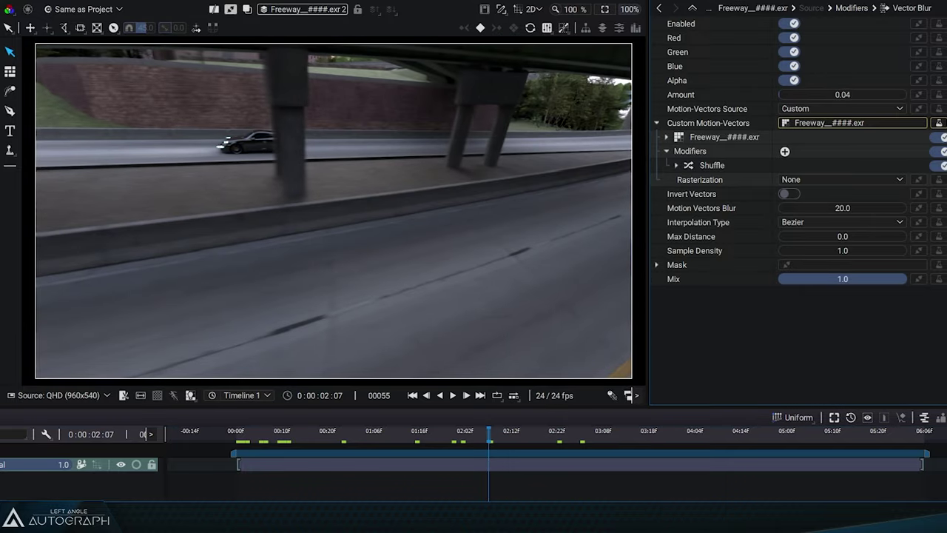
pyautogui.moveTo(489, 434); pyautogui.dragTo(862, 430)
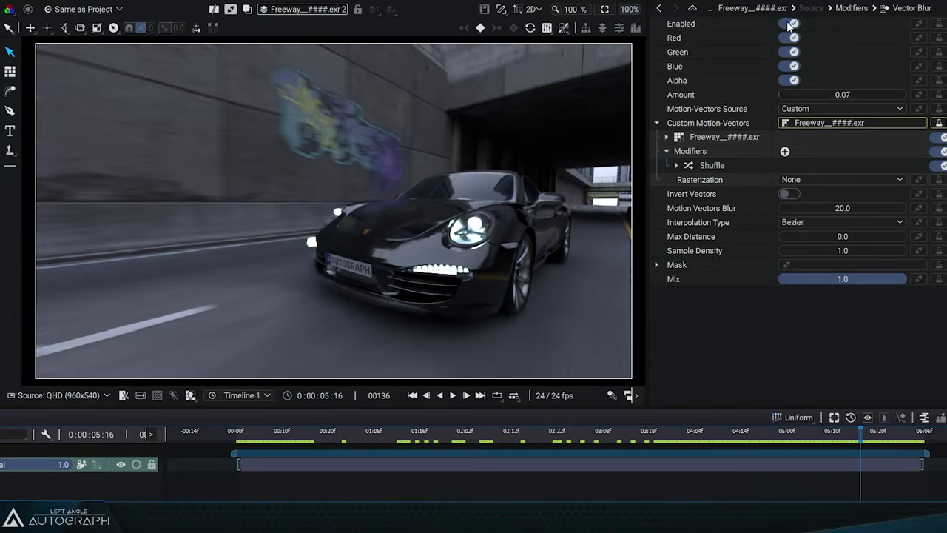
# Step: Toggle Vector Blur off and on twice to compare, leaving it enabled
pyautogui.click(789, 25)
pyautogui.click(790, 25)
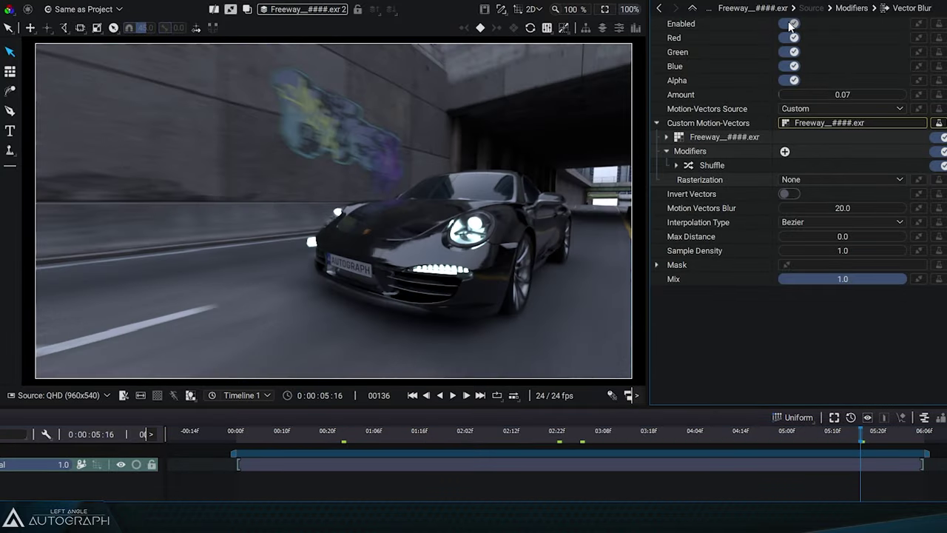
pyautogui.click(789, 24)
pyautogui.click(789, 25)
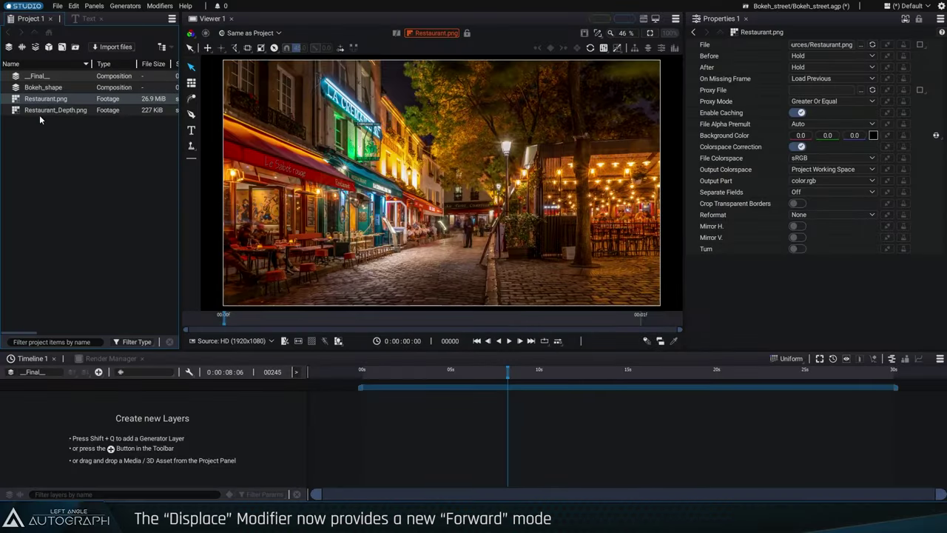
# Step: View Restaurant_Depth.png, then add Restaurant.png as a layer in the Final composition
pyautogui.click(53, 109)
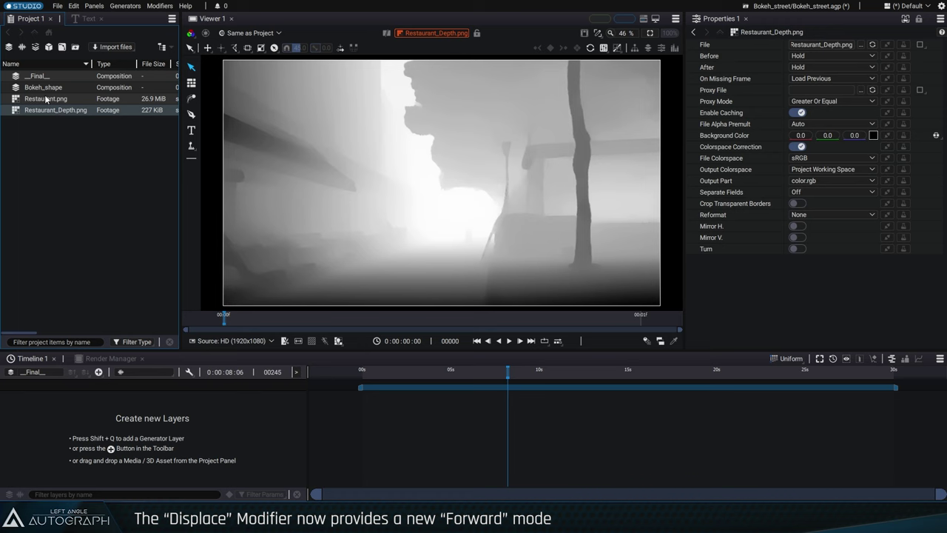
pyautogui.click(35, 77)
pyautogui.moveTo(45, 98); pyautogui.dragTo(156, 403)
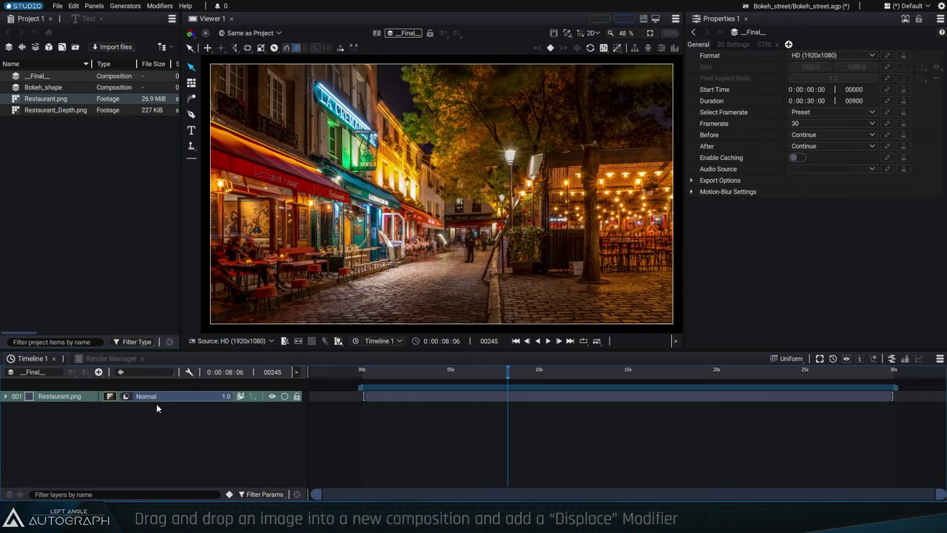
# Step: Displace Restaurant.png using Restaurant_Depth.png as the map, with separate x/y Amount values
pyautogui.click(469, 232)
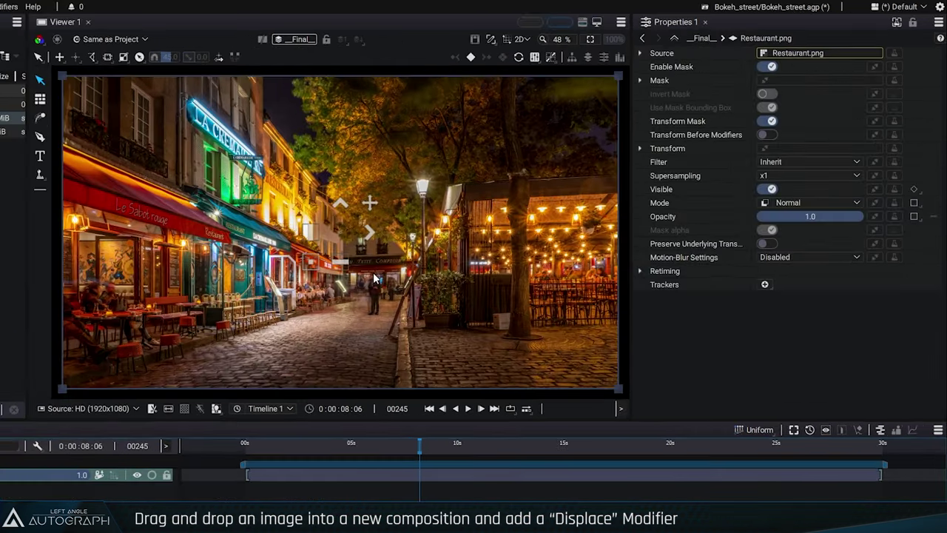
pyautogui.write('m')
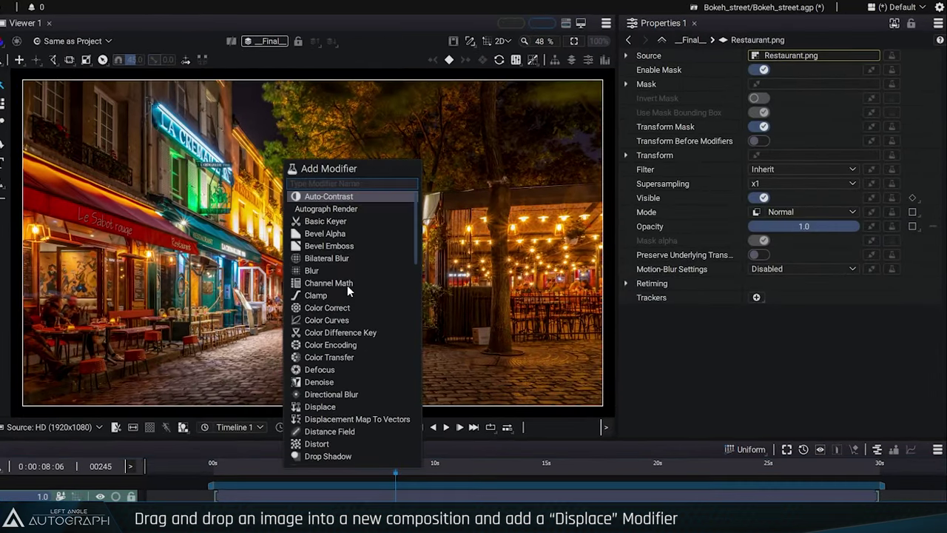
pyautogui.write('dis')
pyautogui.press('Return')
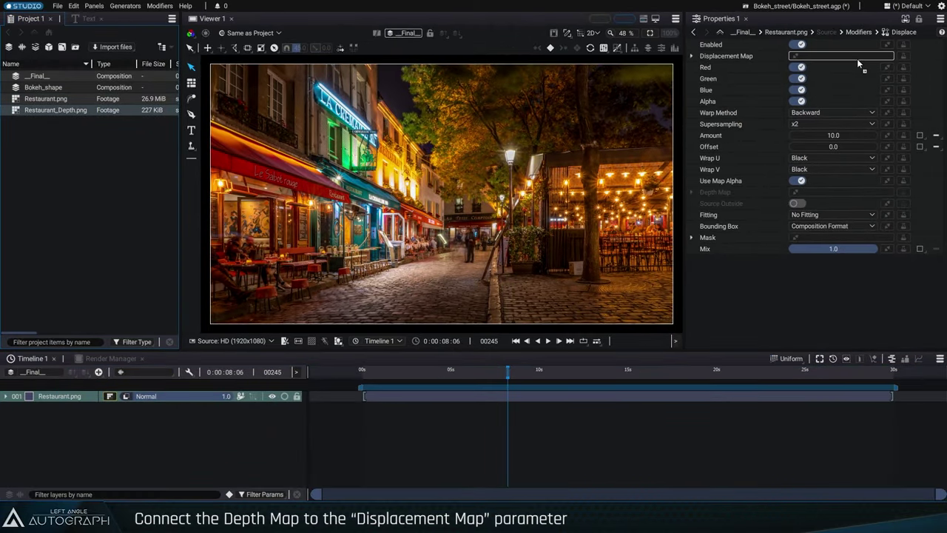
pyautogui.moveTo(859, 63); pyautogui.dragTo(851, 56)
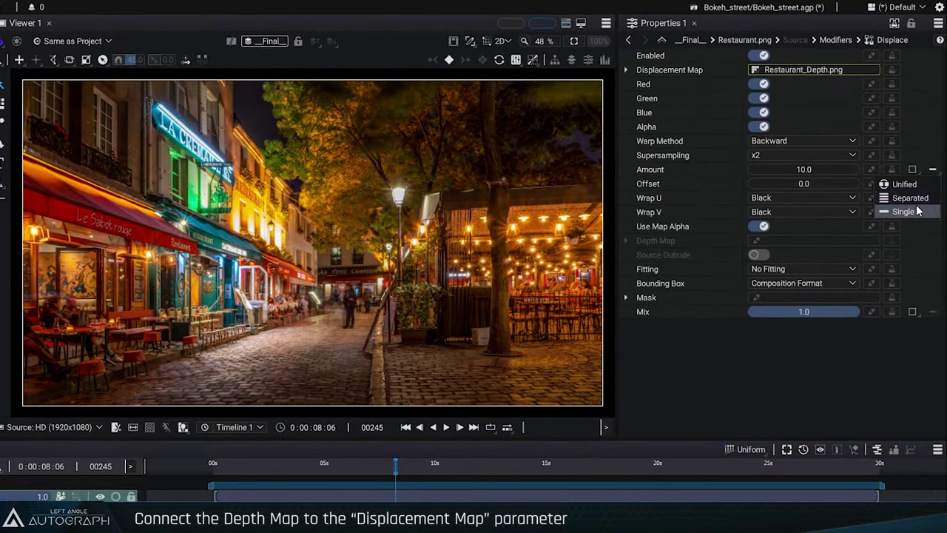
pyautogui.click(908, 198)
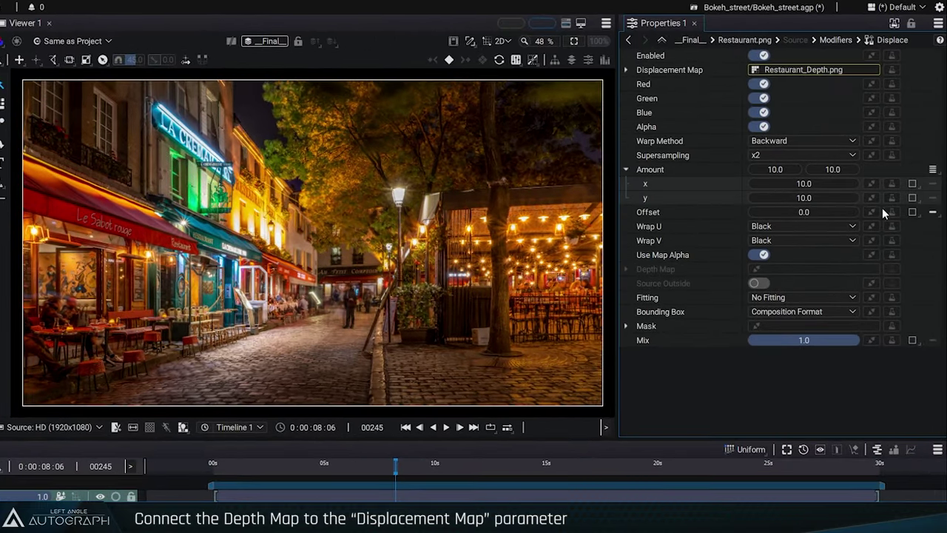
pyautogui.moveTo(791, 188)
pyautogui.mouseDown()
pyautogui.moveTo(873, 188)
pyautogui.moveTo(789, 196)
pyautogui.mouseUp()
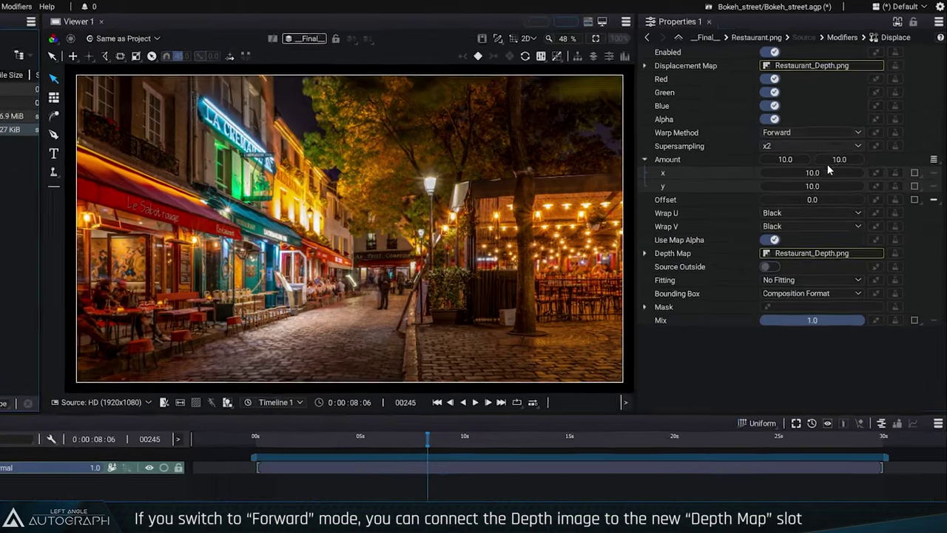
pyautogui.moveTo(833, 147); pyautogui.dragTo(748, 146)
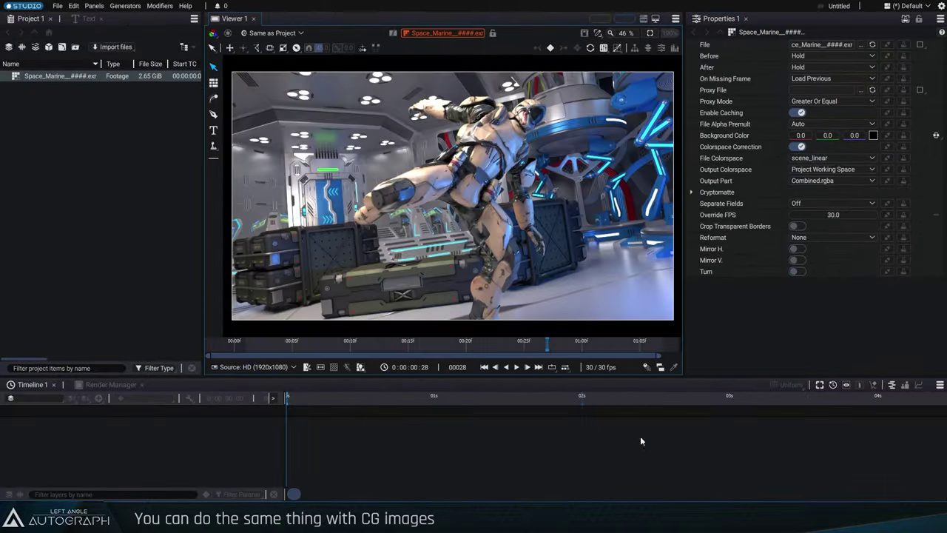
# Step: Scrub through the Space_Marine EXR sequence and check its Output Part list
pyautogui.moveTo(279, 355); pyautogui.dragTo(466, 355)
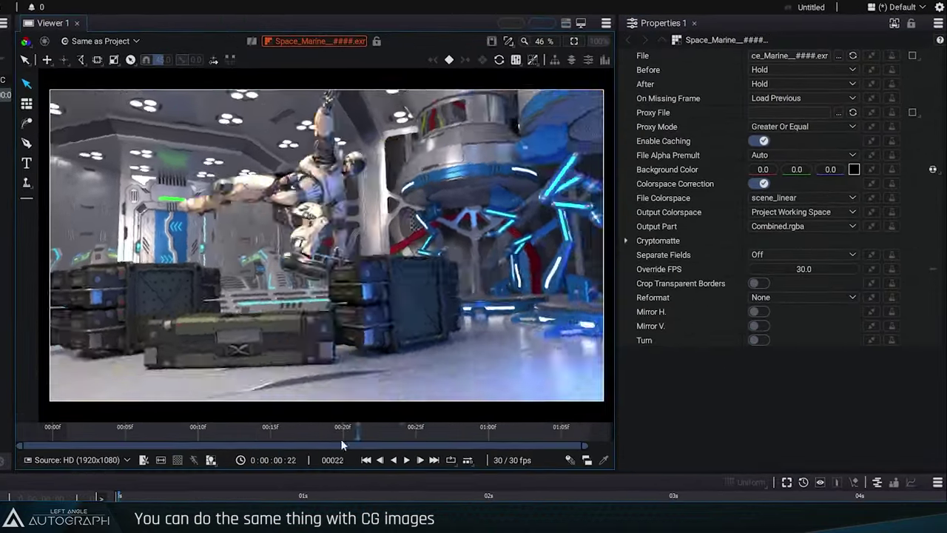
pyautogui.moveTo(341, 444); pyautogui.dragTo(285, 444)
pyautogui.click(814, 226)
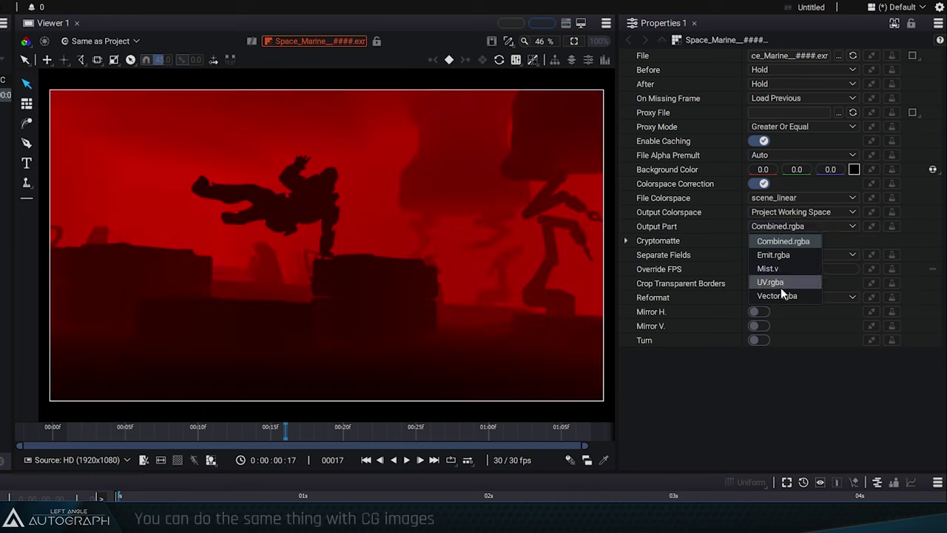
pyautogui.moveTo(148, 442); pyautogui.dragTo(261, 436)
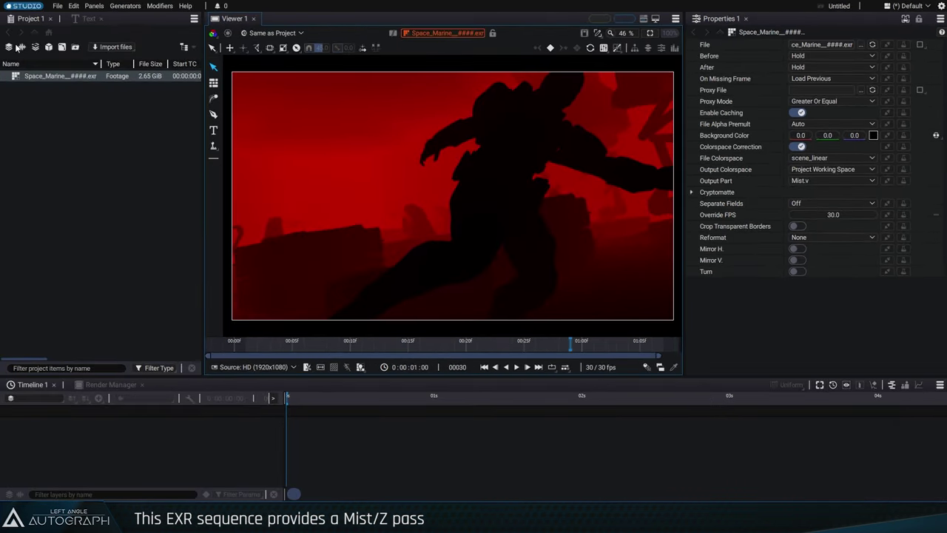
# Step: Create a new composition with the Space_Marine sequence as a layer, trimmed to its length
pyautogui.click(8, 47)
pyautogui.moveTo(181, 440); pyautogui.dragTo(184, 454)
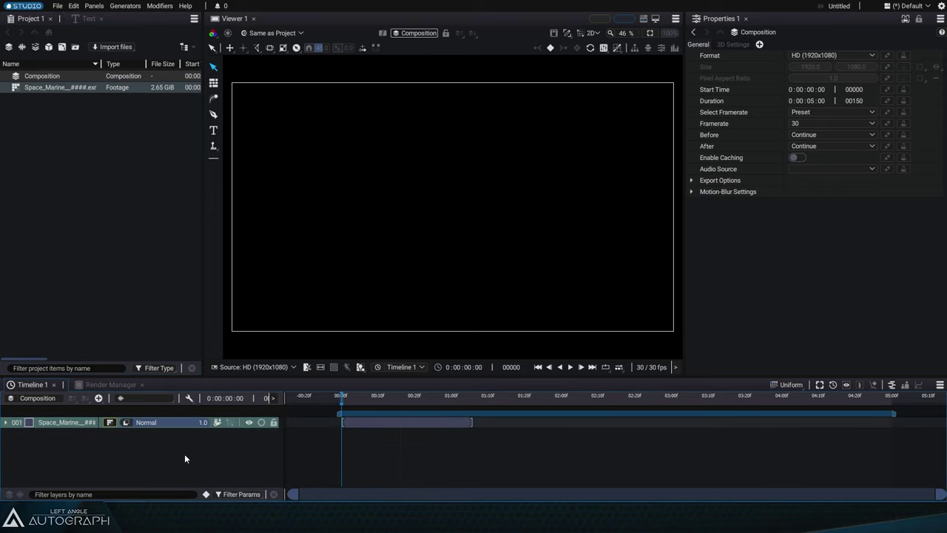
pyautogui.moveTo(406, 404); pyautogui.dragTo(408, 407)
pyautogui.scroll(3, 383, 435)
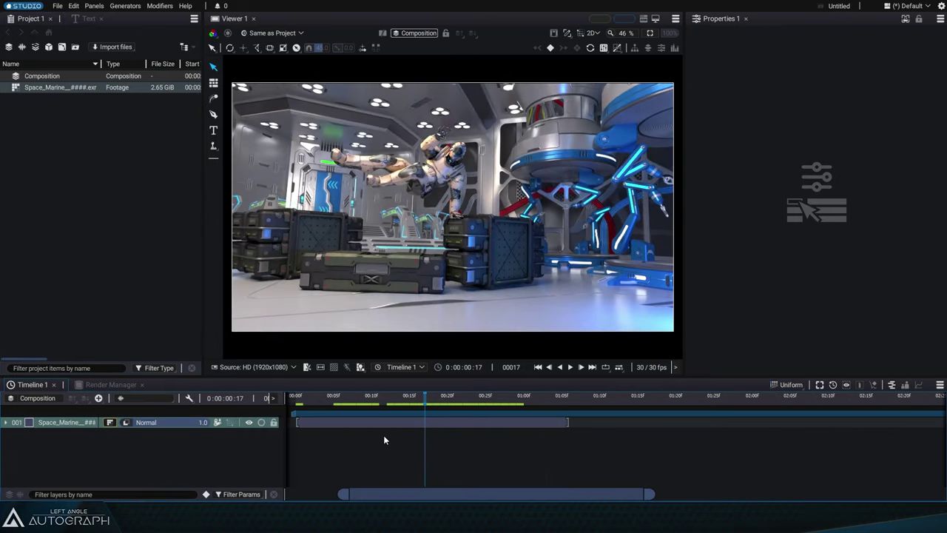
pyautogui.click(562, 400)
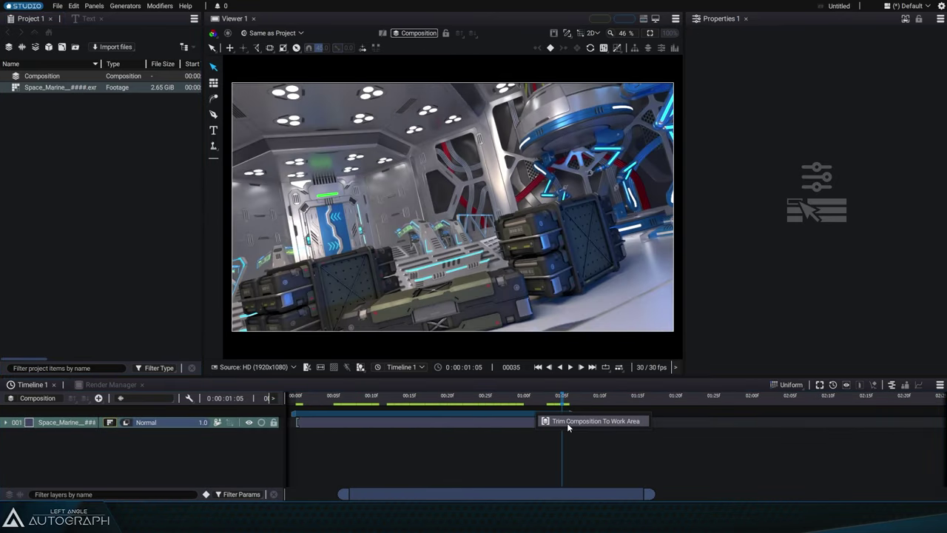
pyautogui.scroll(3, 567, 422)
pyautogui.moveTo(505, 401); pyautogui.dragTo(760, 409)
# Step: Add a Displace modifier to the Space_Marine layer with Forward warp and separate Amount
pyautogui.click(71, 421)
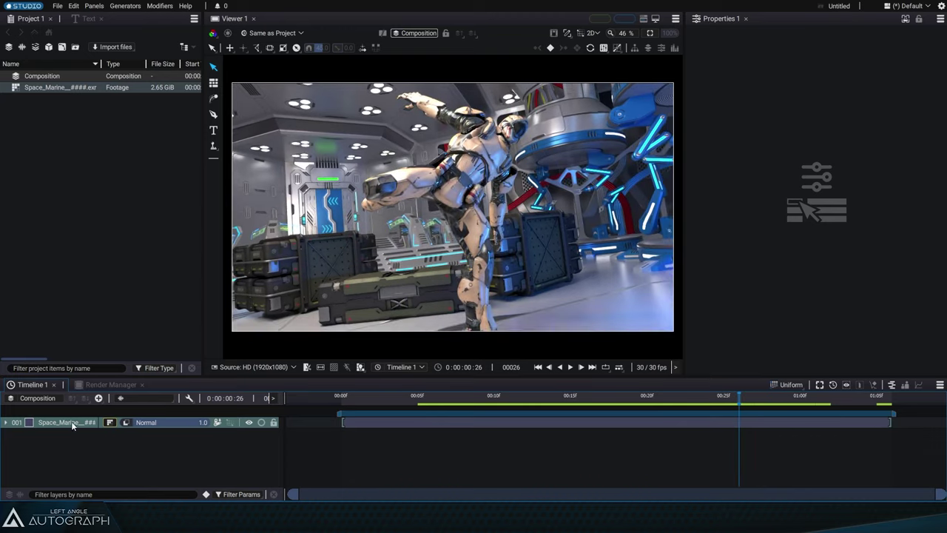
pyautogui.press('Tab')
pyautogui.write('dis')
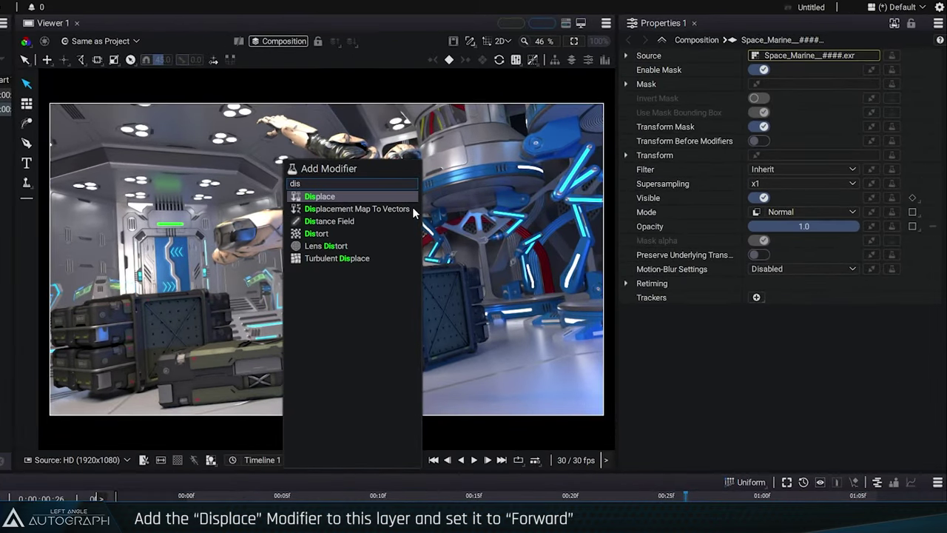
pyautogui.press('Return')
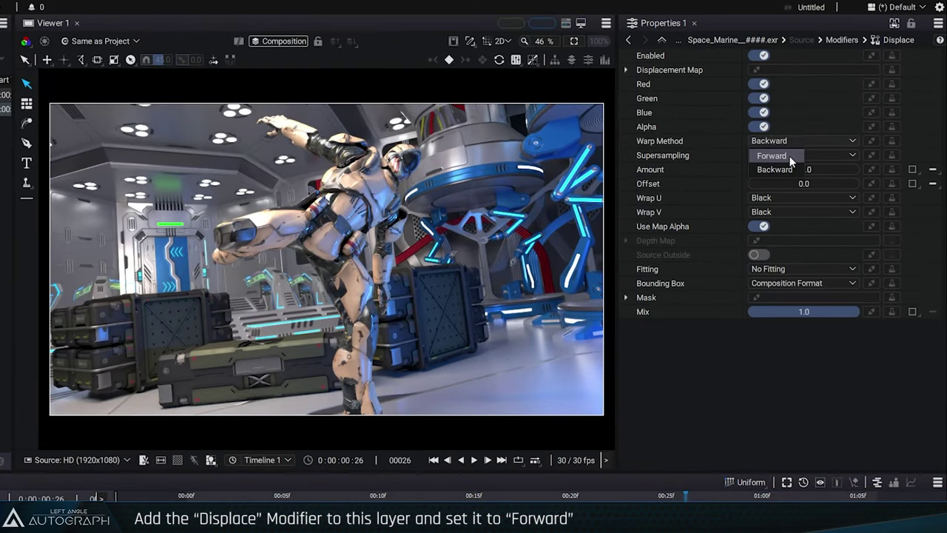
pyautogui.click(789, 156)
pyautogui.click(917, 198)
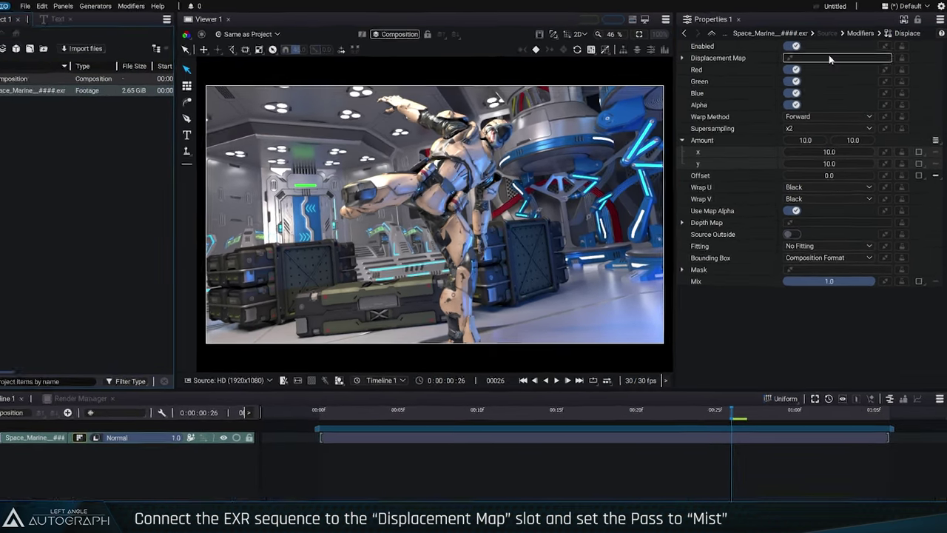
# Step: Use the EXR's Mist.v pass as displacement and depth map, with Amount x at -390
pyautogui.moveTo(834, 49); pyautogui.dragTo(830, 55)
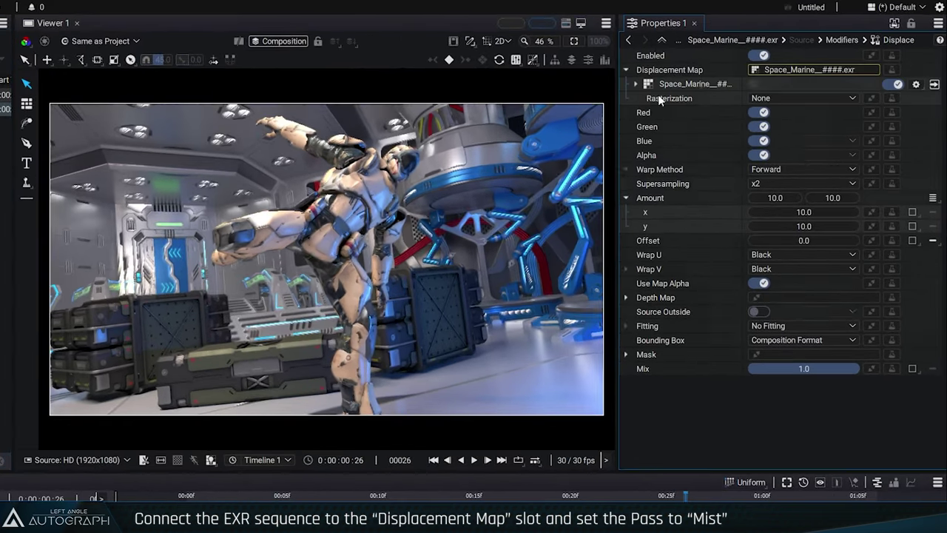
pyautogui.rightClick(687, 85)
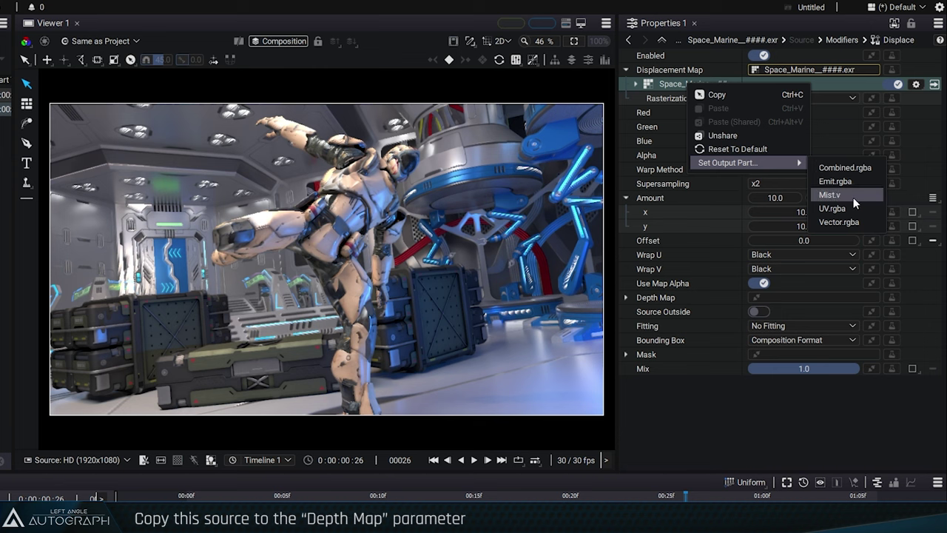
pyautogui.click(854, 197)
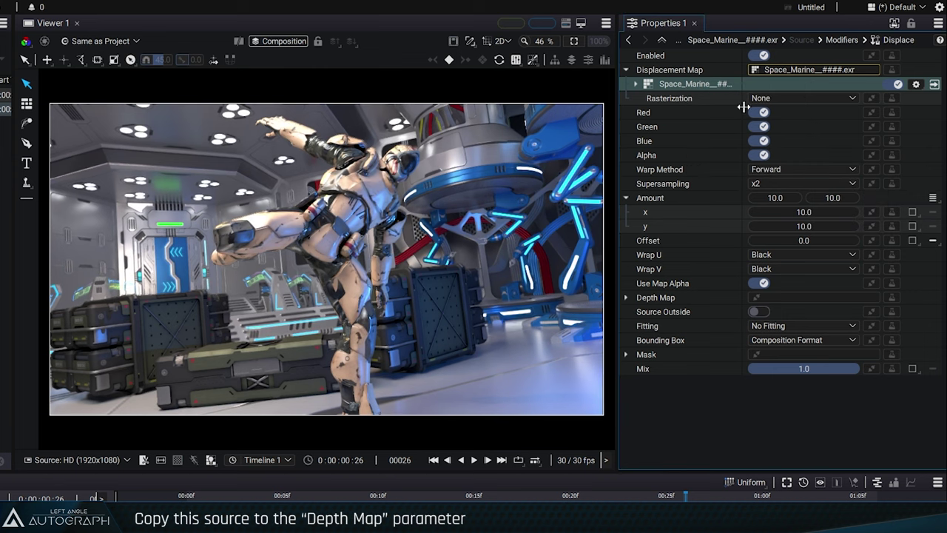
pyautogui.click(663, 297)
pyautogui.hotkey('ctrl', 'v')
pyautogui.moveTo(804, 211)
pyautogui.mouseDown()
pyautogui.moveTo(770, 212)
pyautogui.moveTo(841, 205)
pyautogui.mouseUp()
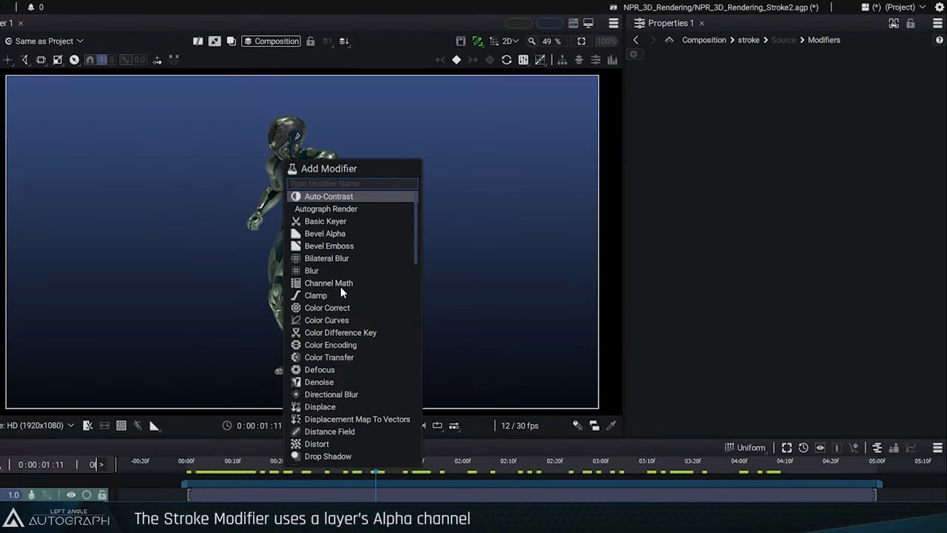
# Step: Add a Stroke set to Distance Field, size 25, magenta (1.0, 0.0, 0.98) fill, and play it
pyautogui.write('stroke')
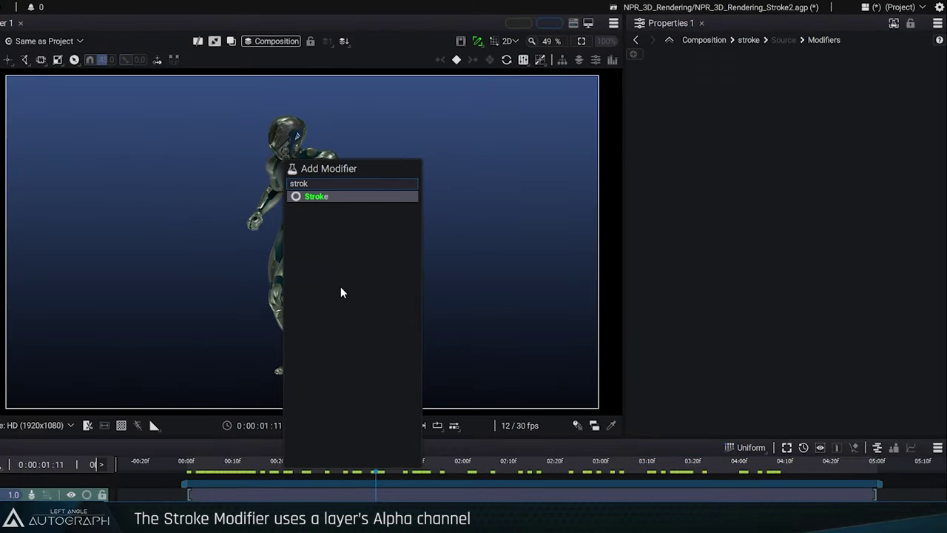
pyautogui.press('Return')
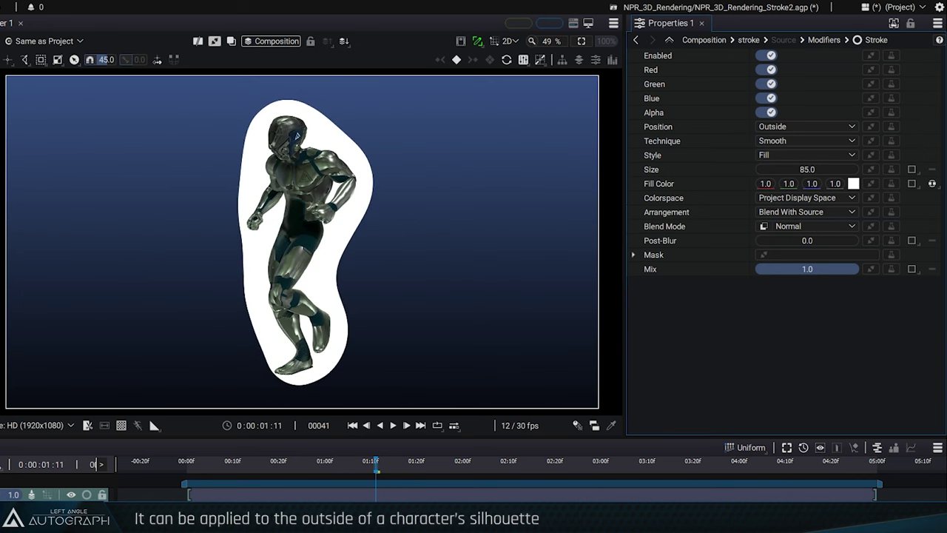
pyautogui.click(776, 141)
pyautogui.click(788, 170)
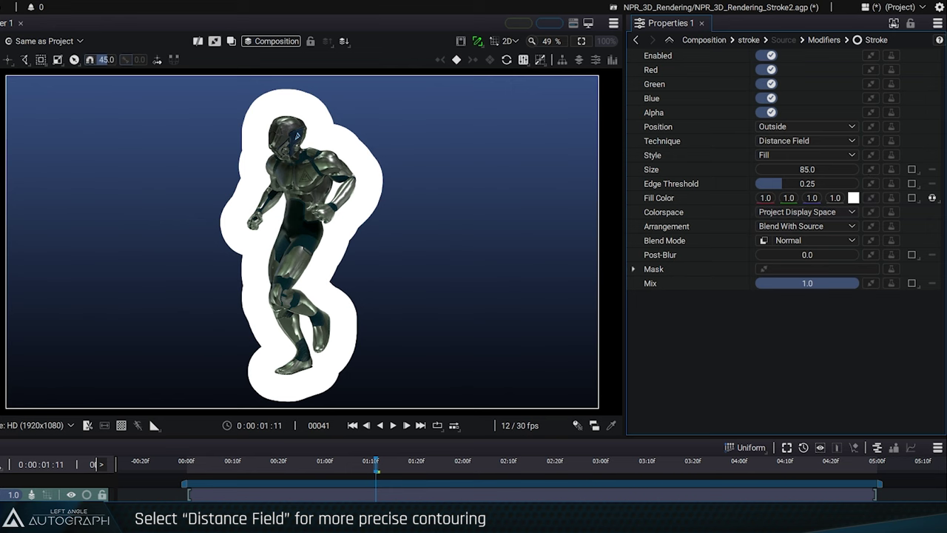
pyautogui.write('25')
pyautogui.press('Return')
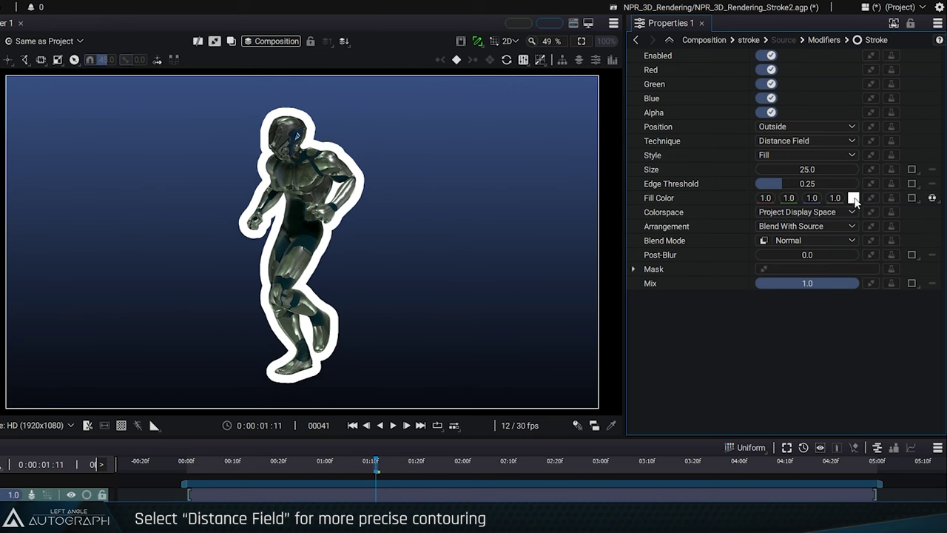
pyautogui.click(853, 198)
pyautogui.moveTo(751, 225)
pyautogui.mouseDown()
pyautogui.moveTo(711, 231)
pyautogui.moveTo(681, 252)
pyautogui.mouseUp()
pyautogui.press('space')
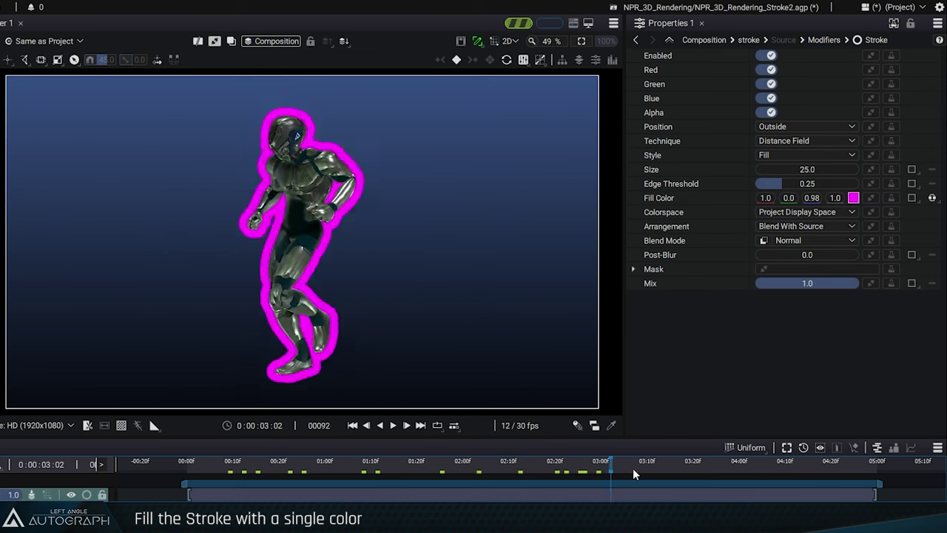
# Step: Switch the stroke style to Edge Gradient and colour gradient Stop 1 yellow
pyautogui.click(777, 156)
pyautogui.click(781, 185)
pyautogui.click(633, 198)
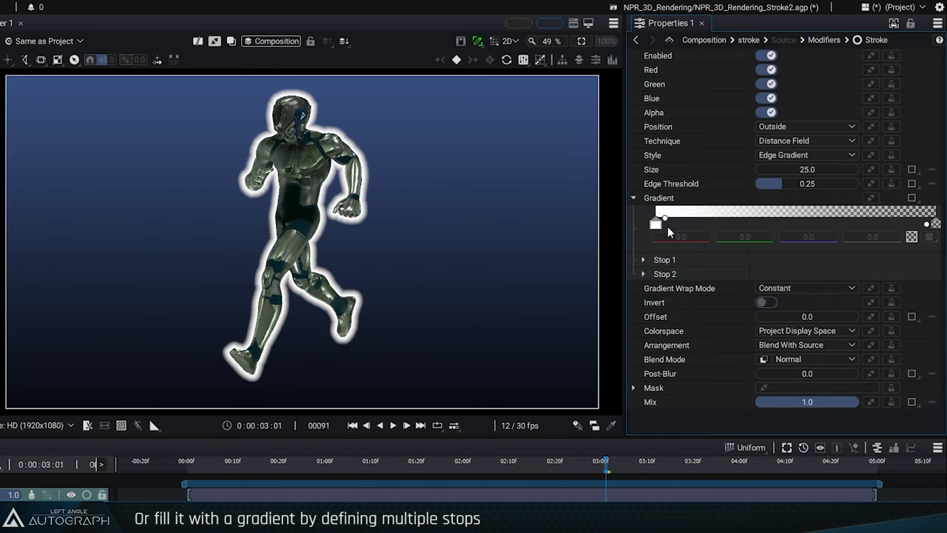
pyautogui.click(658, 222)
pyautogui.click(862, 287)
pyautogui.moveTo(886, 281); pyautogui.dragTo(862, 294)
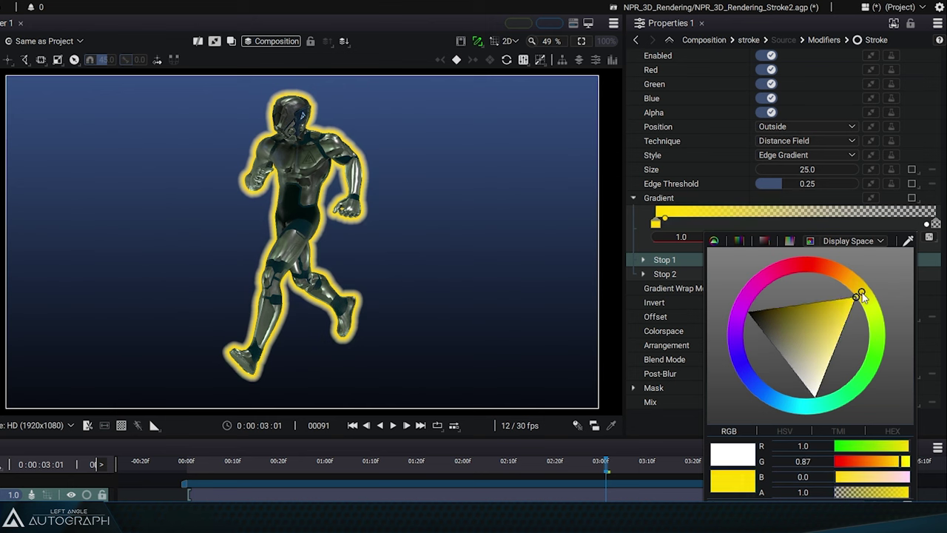
pyautogui.click(778, 227)
# Step: Add a third gradient stop at full opacity (1) and colour it red-orange
pyautogui.click(782, 223)
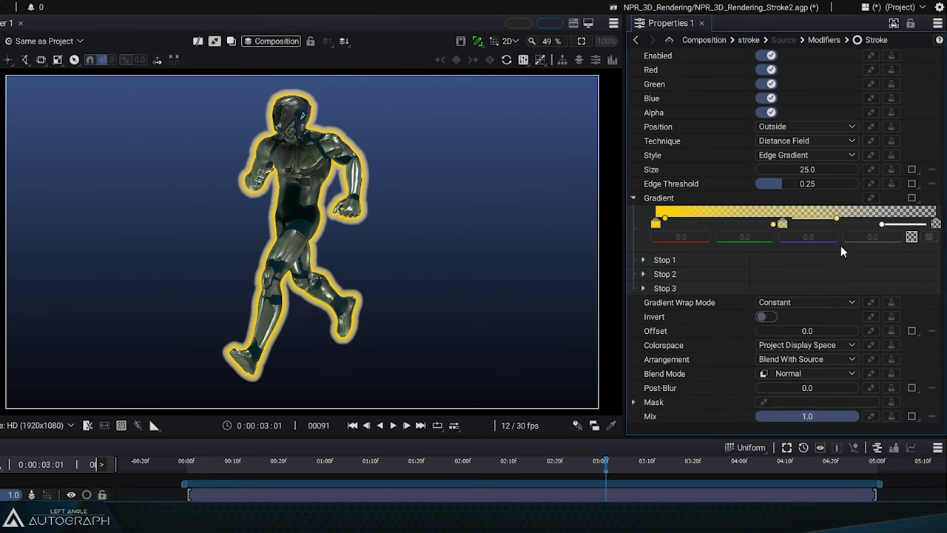
pyautogui.write('1')
pyautogui.press('Return')
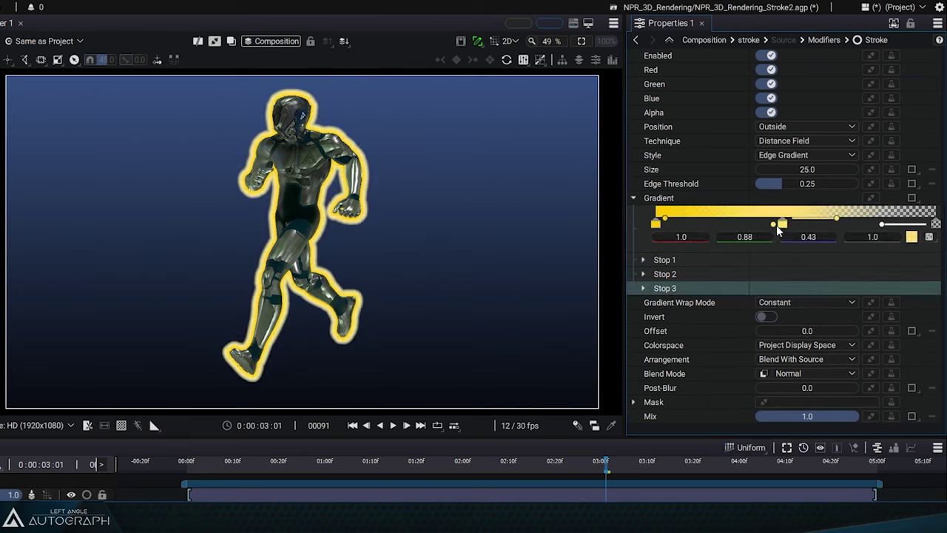
pyautogui.doubleClick(778, 229)
pyautogui.moveTo(862, 295); pyautogui.dragTo(825, 265)
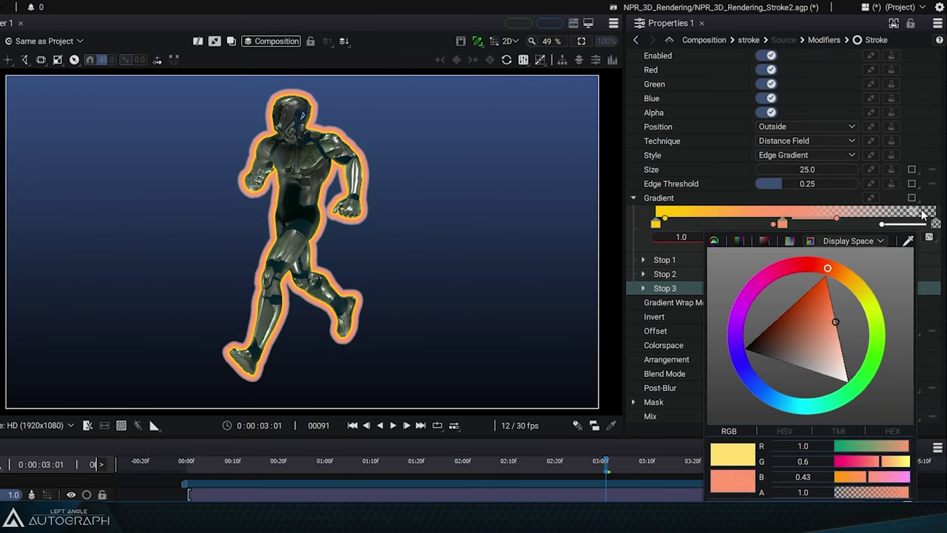
# Step: Adjust the colour of the gradient's end stop, Stop 2
pyautogui.click(934, 223)
pyautogui.click(912, 237)
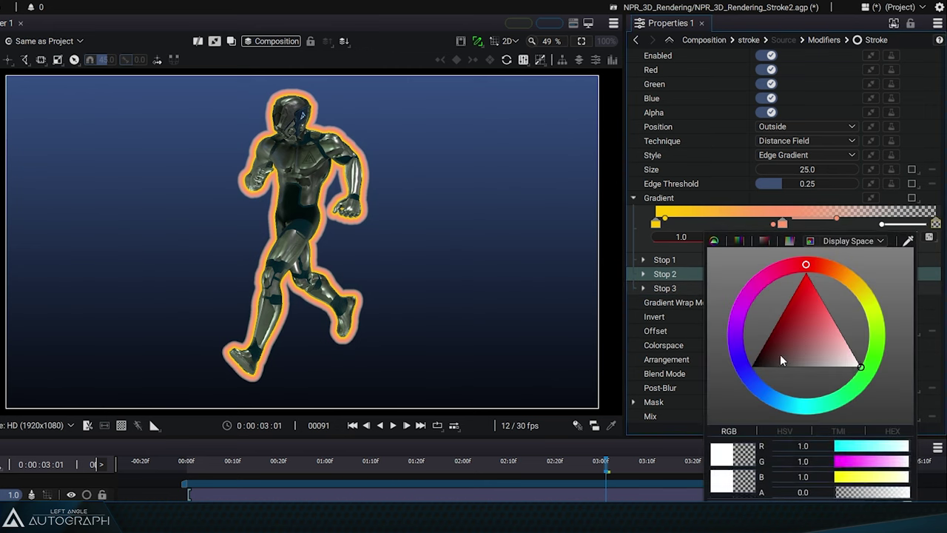
pyautogui.click(751, 366)
pyautogui.click(482, 463)
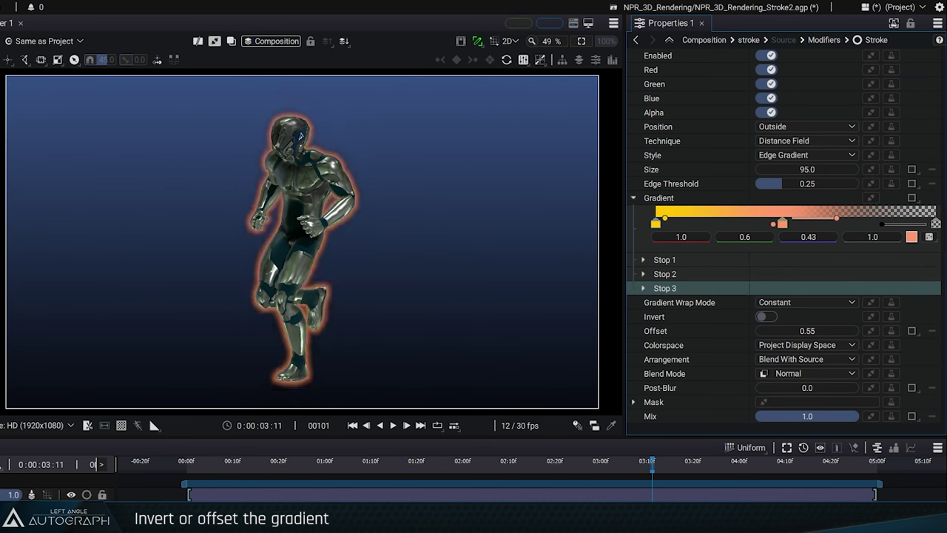
# Step: Try inverting the glow gradient, preview it across frames, then turn inversion back off
pyautogui.click(766, 317)
pyautogui.moveTo(253, 465); pyautogui.dragTo(620, 464)
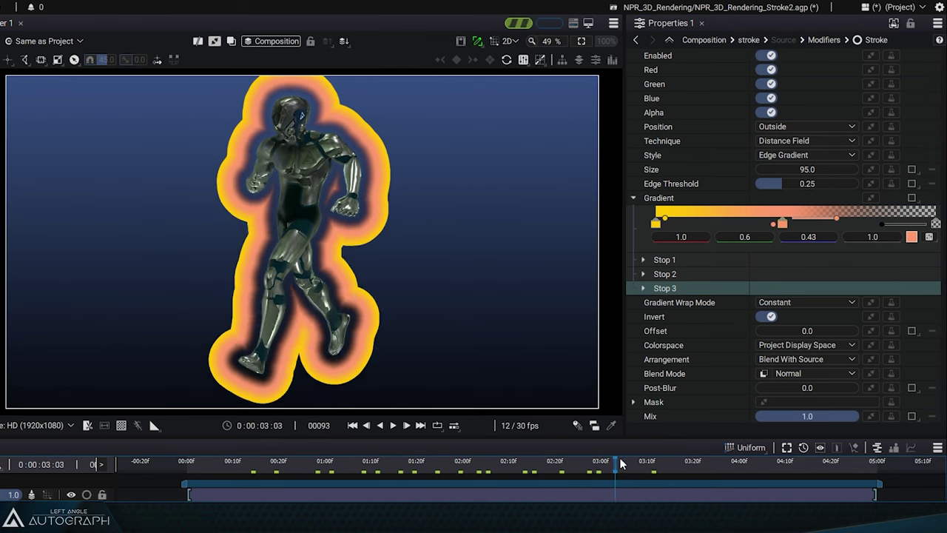
pyautogui.click(766, 317)
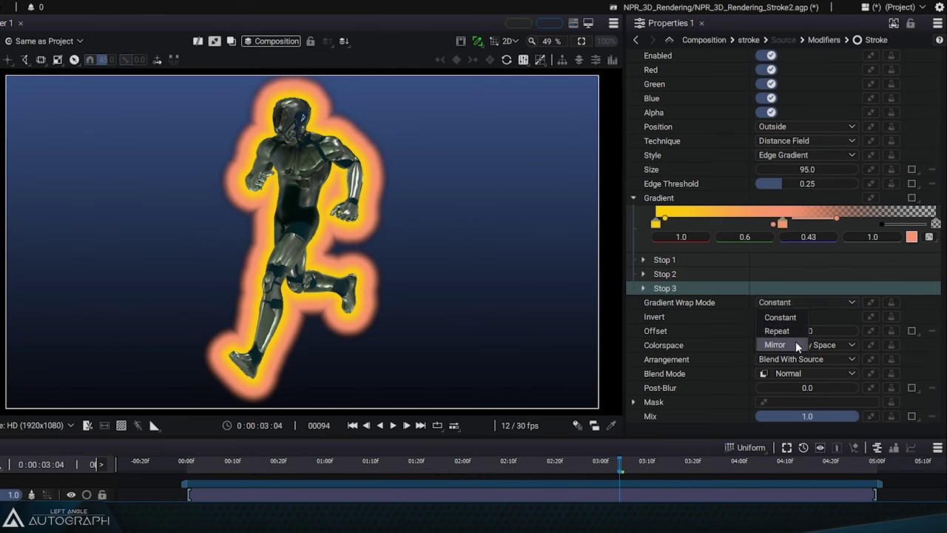
# Step: Set the gradient wrap mode to Mirror and bring the Offset back to 0
pyautogui.click(775, 345)
pyautogui.moveTo(808, 331)
pyautogui.mouseDown()
pyautogui.moveTo(858, 330)
pyautogui.moveTo(811, 331)
pyautogui.mouseUp()
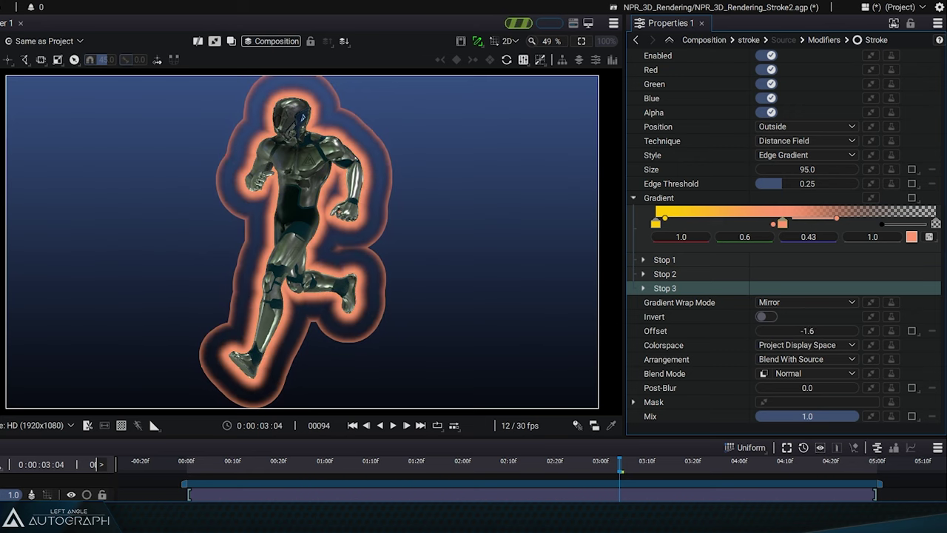
pyautogui.moveTo(810, 331); pyautogui.dragTo(691, 373)
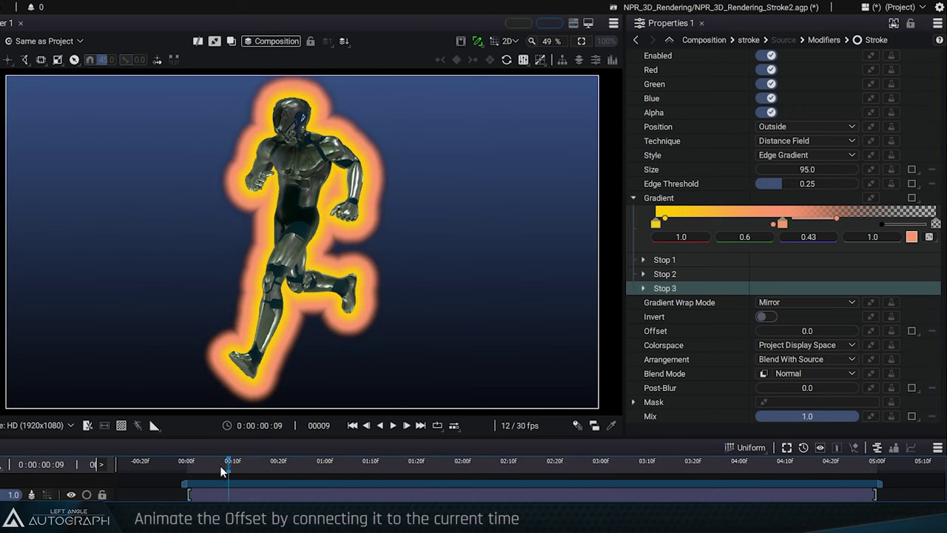
# Step: Link the gradient Offset to Current Time, show its Multiplier, and play the moving glow
pyautogui.click(871, 331)
pyautogui.write('cur')
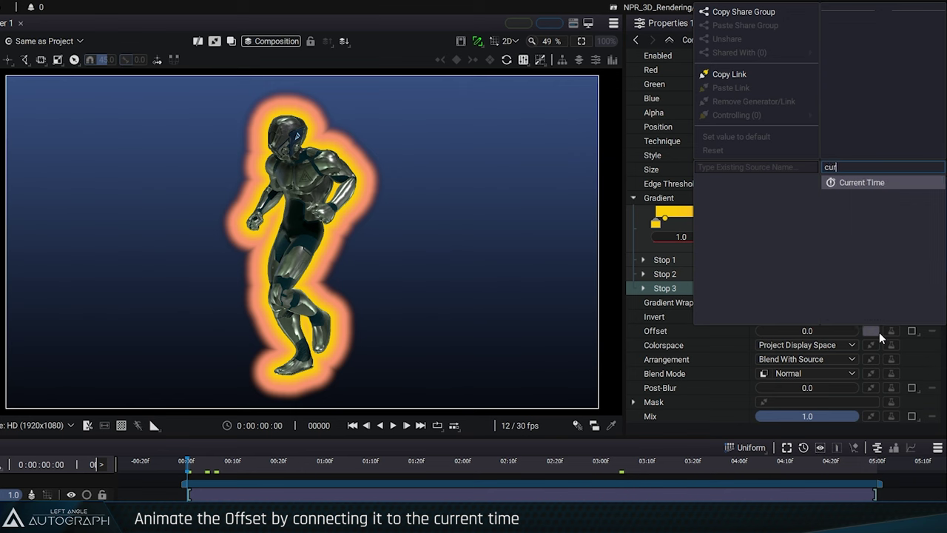
pyautogui.press('Return')
pyautogui.click(644, 339)
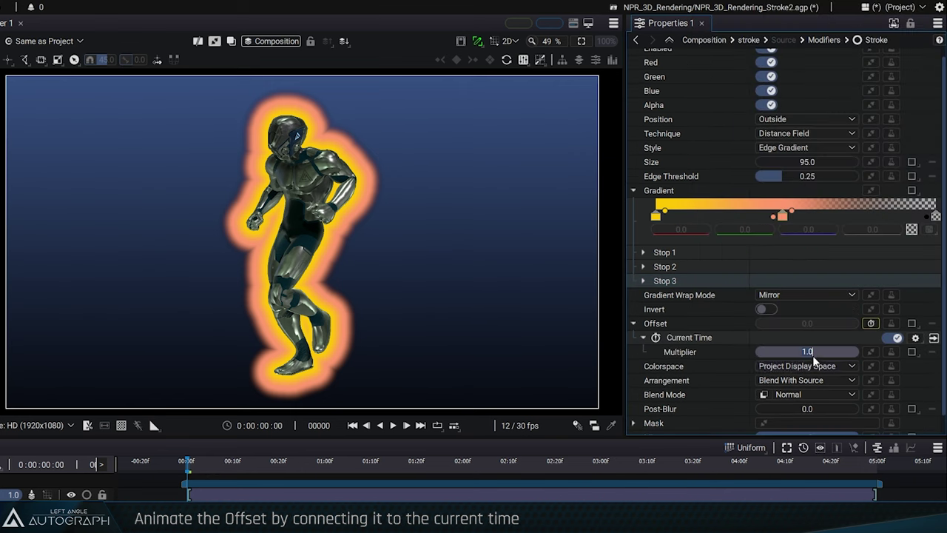
pyautogui.press('space')
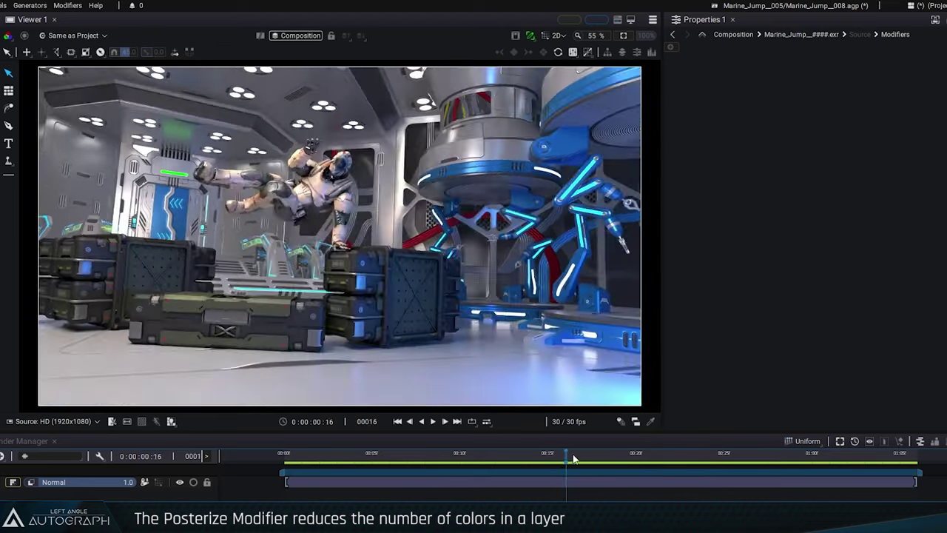
# Step: Add a Posterize modifier with Num Colors 2.0 and Preserve Colors enabled
pyautogui.write('poster')
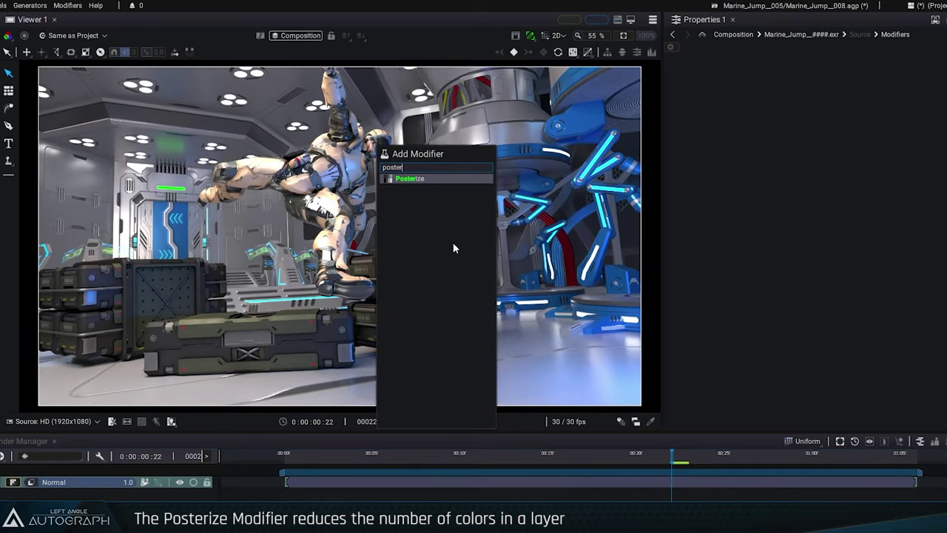
pyautogui.press('Return')
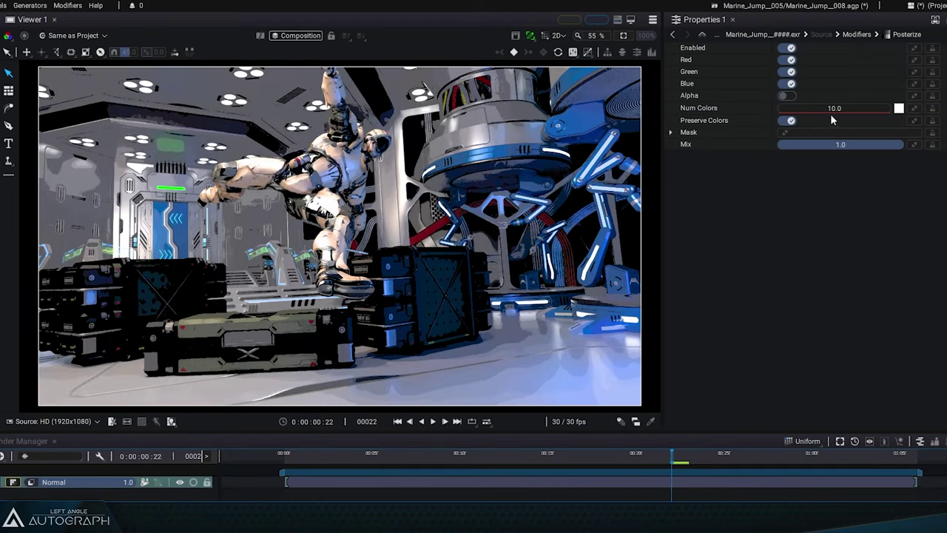
pyautogui.click(791, 122)
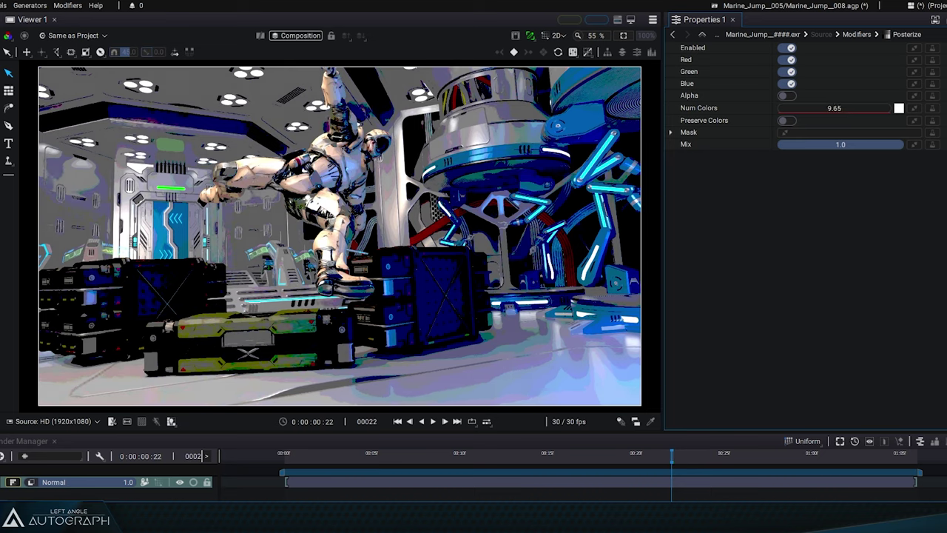
pyautogui.moveTo(844, 108); pyautogui.dragTo(821, 108)
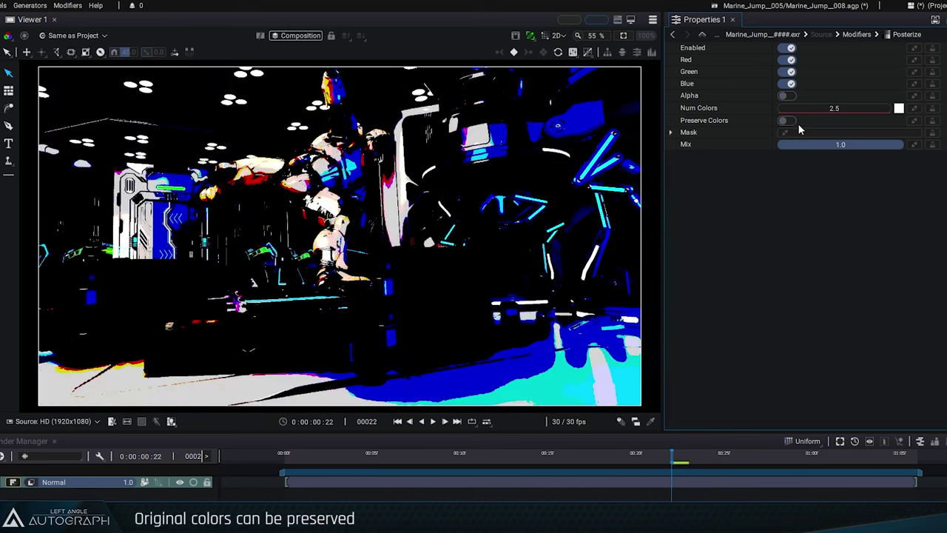
pyautogui.click(790, 122)
pyautogui.moveTo(835, 108); pyautogui.dragTo(828, 108)
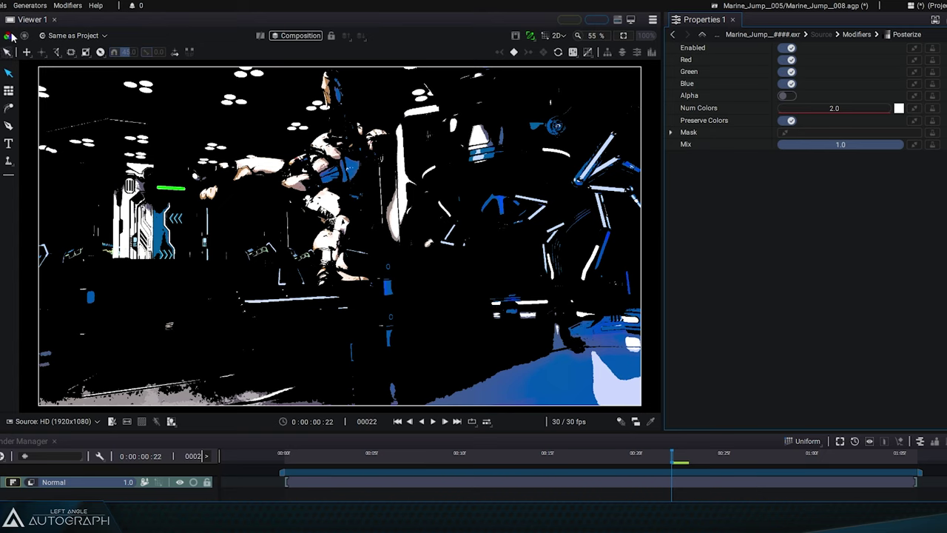
pyautogui.click(11, 36)
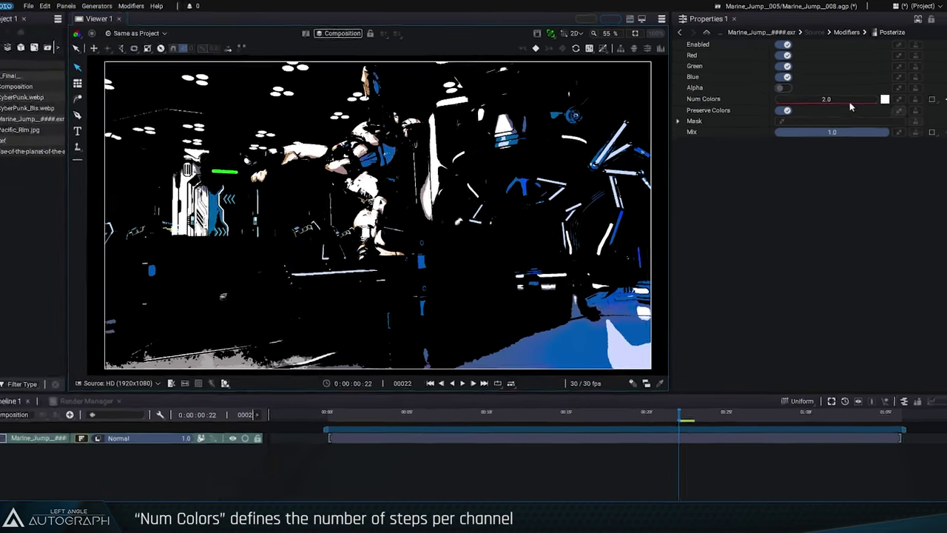
pyautogui.moveTo(835, 108)
pyautogui.mouseDown()
pyautogui.moveTo(858, 108)
pyautogui.moveTo(800, 94)
pyautogui.mouseUp()
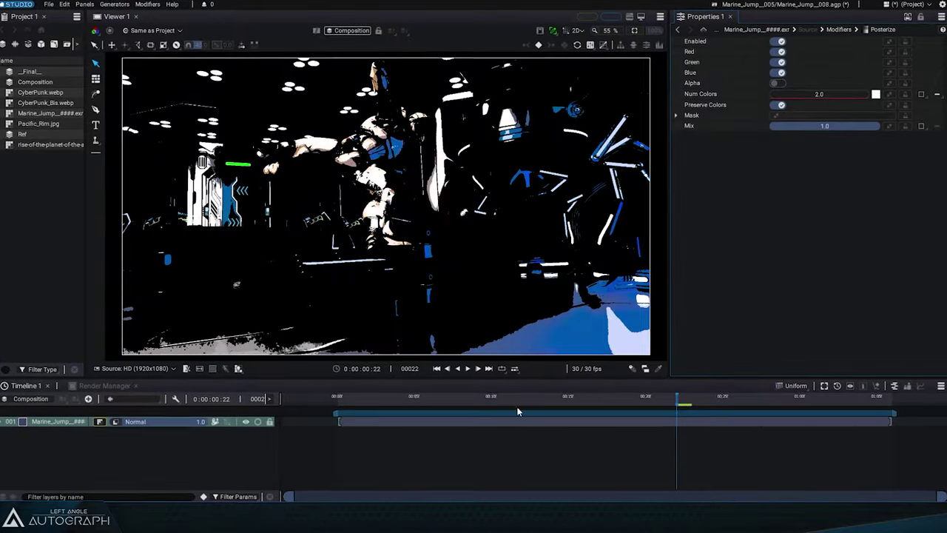
# Step: Play back the two-colour posterized Marine_Jump shot
pyautogui.press('space')
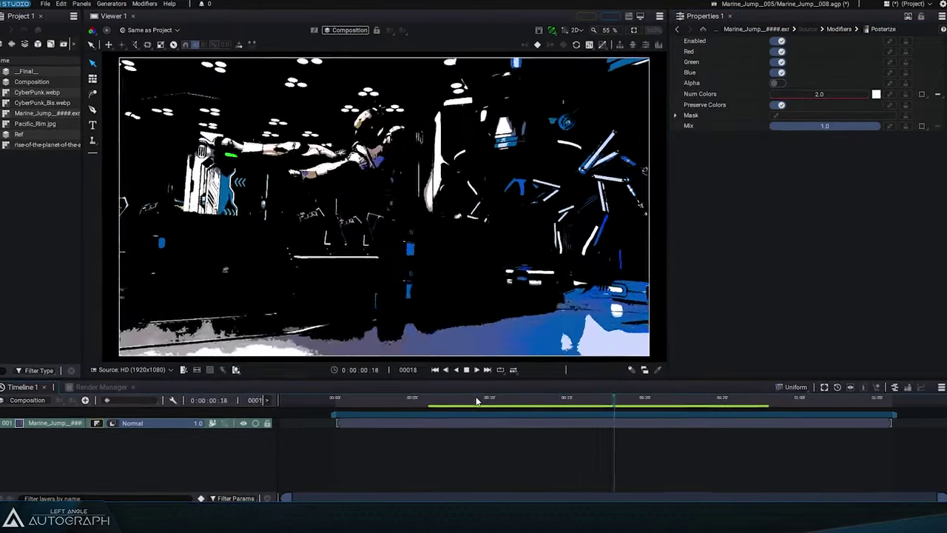